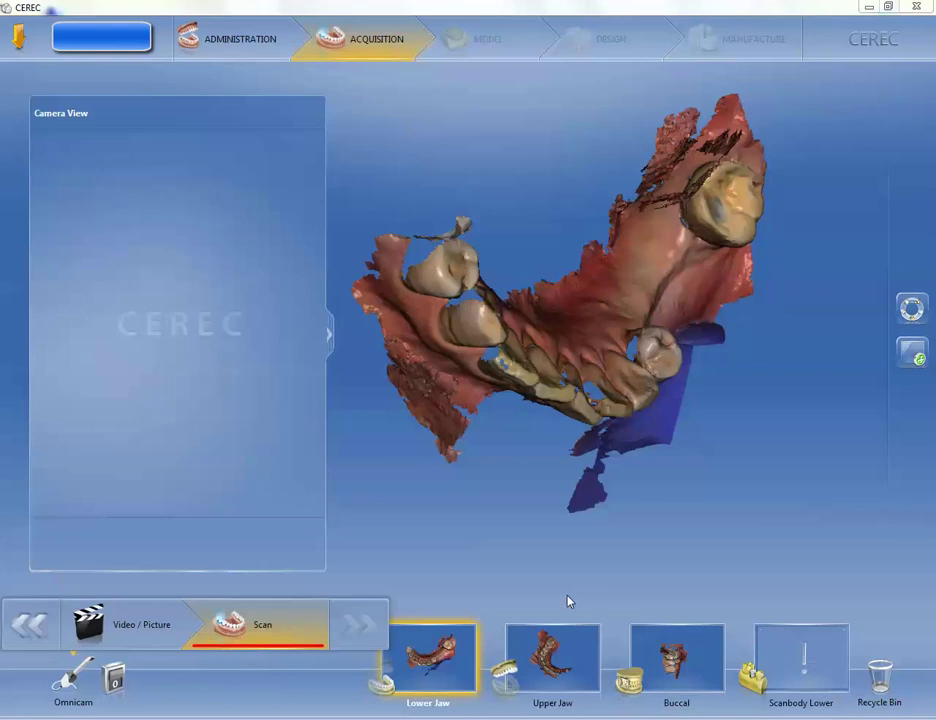
Copy the Lower Jaw scan into the Scanbody Lower slot and make that copy active
left_click_drag(437, 660, 795, 662)
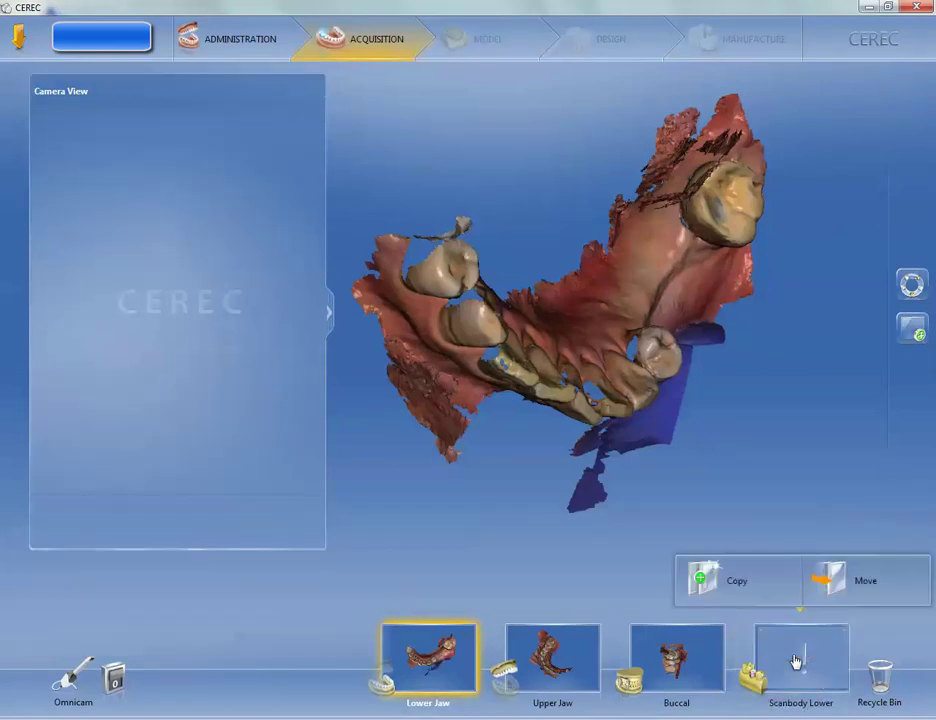
left_click(742, 588)
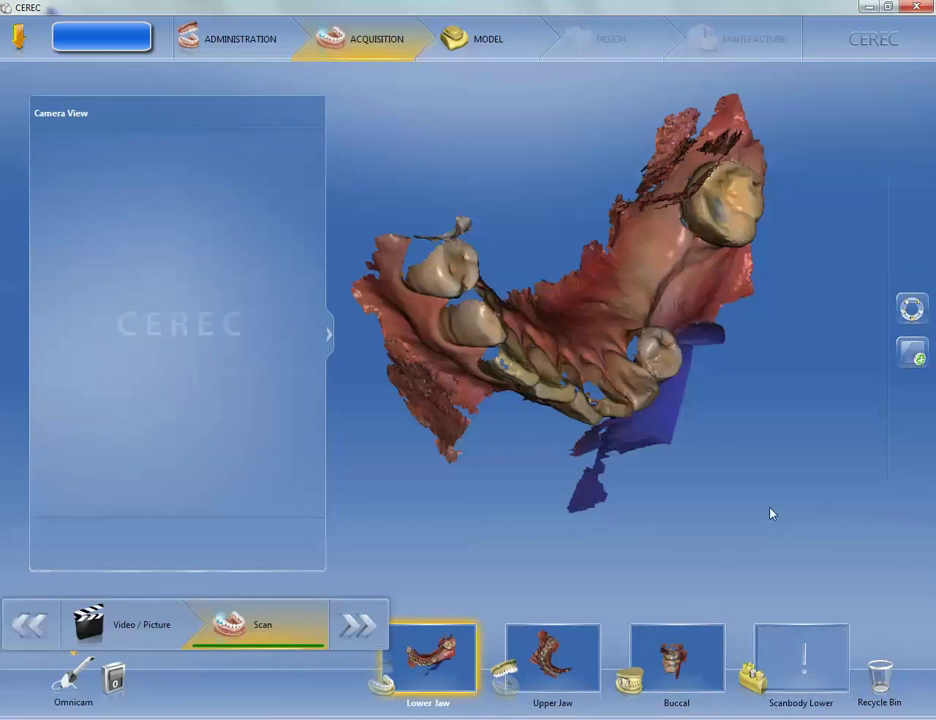
left_click(800, 665)
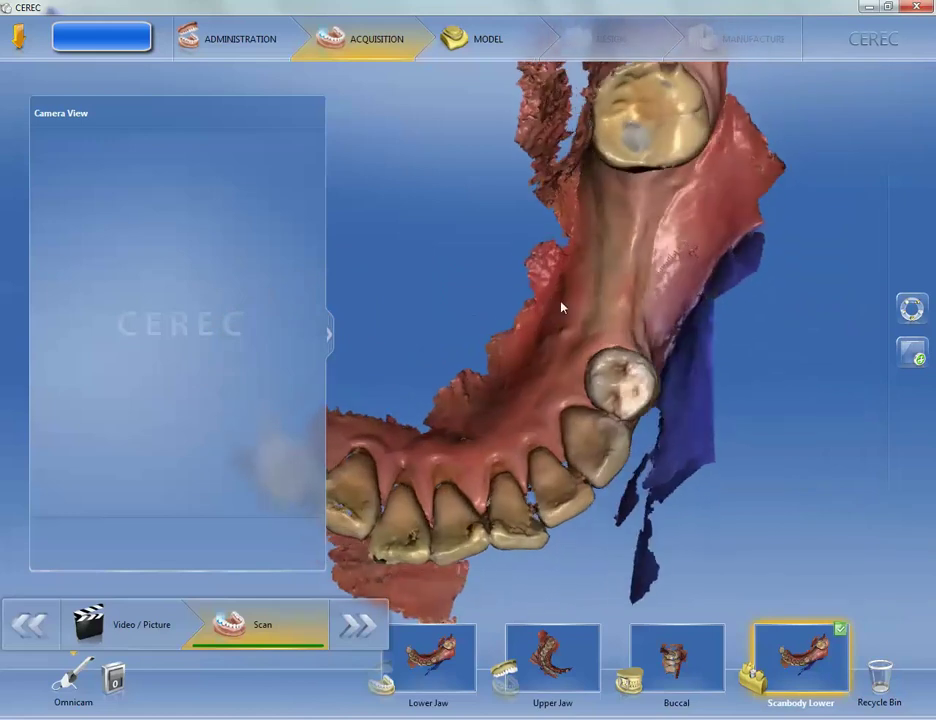
Cut the outlined gum region over the implant sites out of the Scanbody Lower scan
right_click(579, 313)
left_click(575, 305)
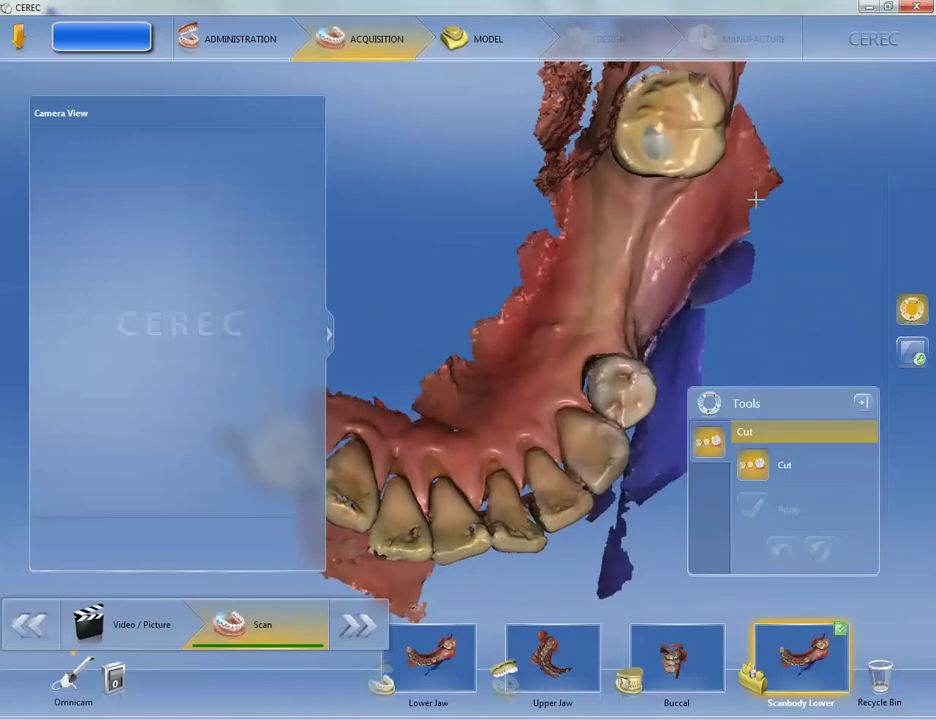
left_click(713, 188)
left_click(605, 189)
left_click(582, 300)
left_click(648, 348)
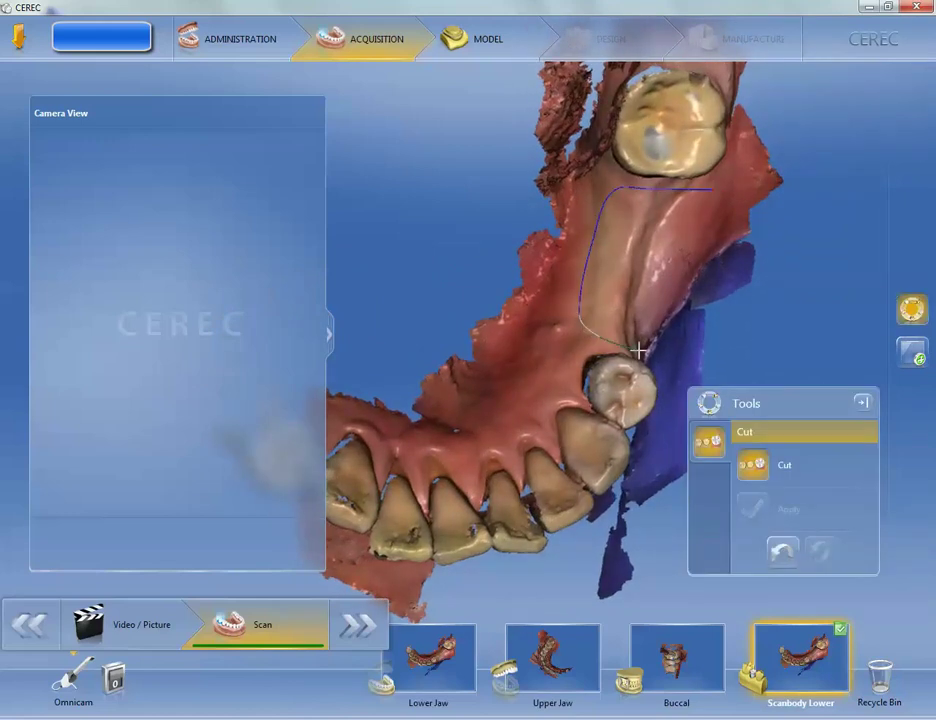
left_click(713, 188)
left_click(650, 270)
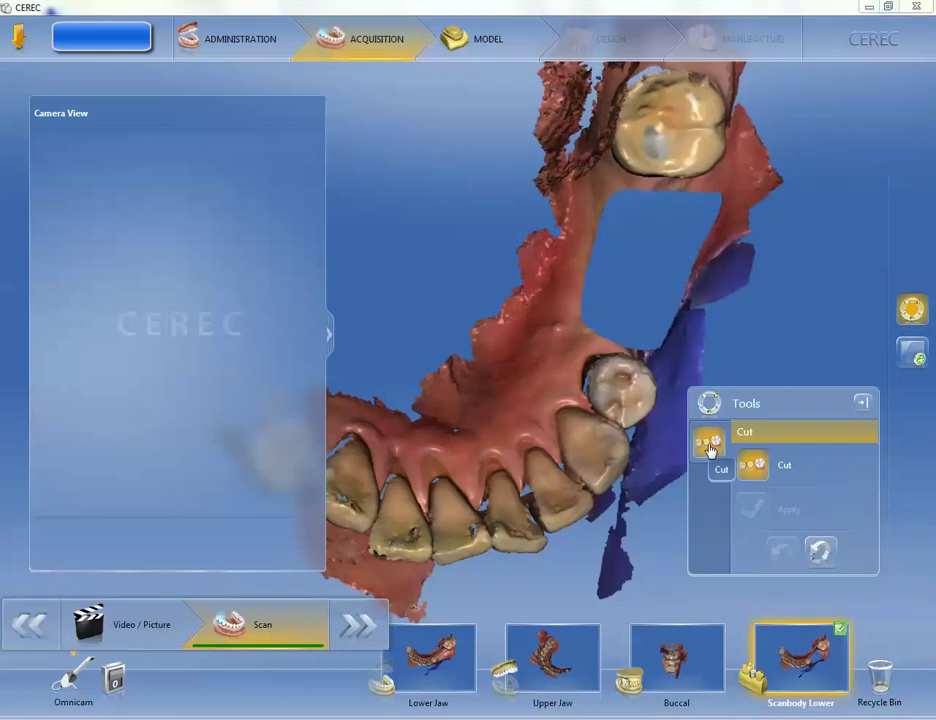
left_click(861, 402)
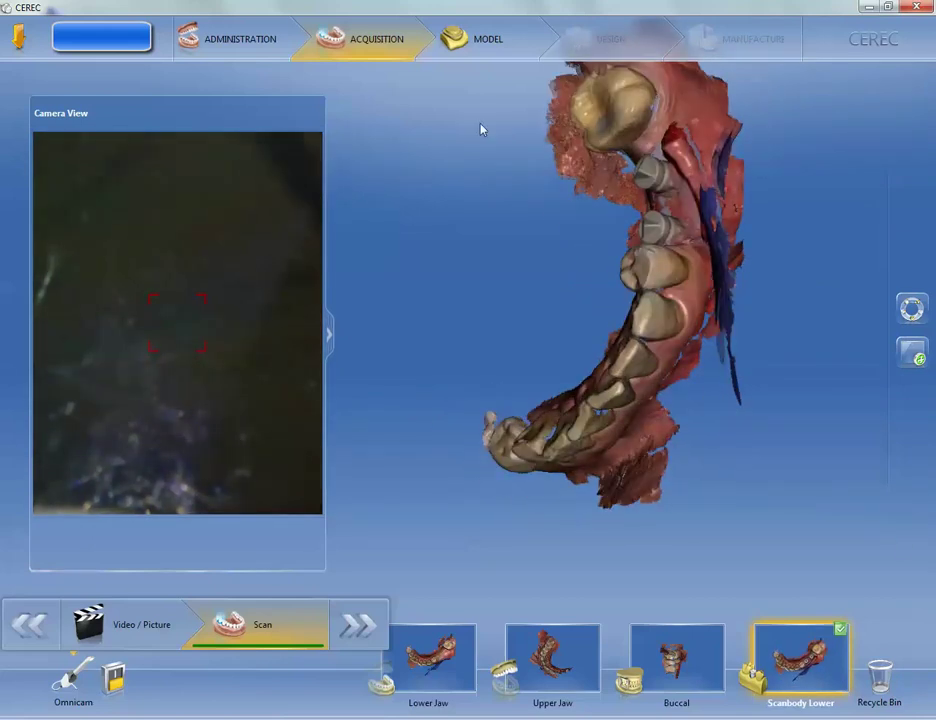
Display the Buccal bite scan showing both arches in occlusion
left_click(650, 656)
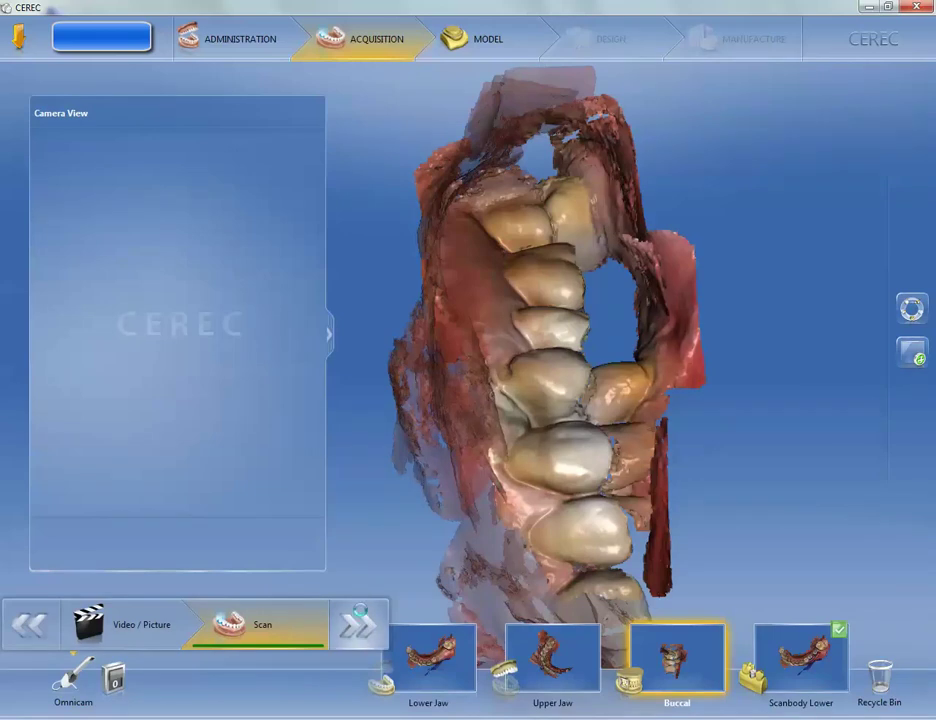
Advance to the Model phase so Buccal Bite Registration runs
left_click(361, 624)
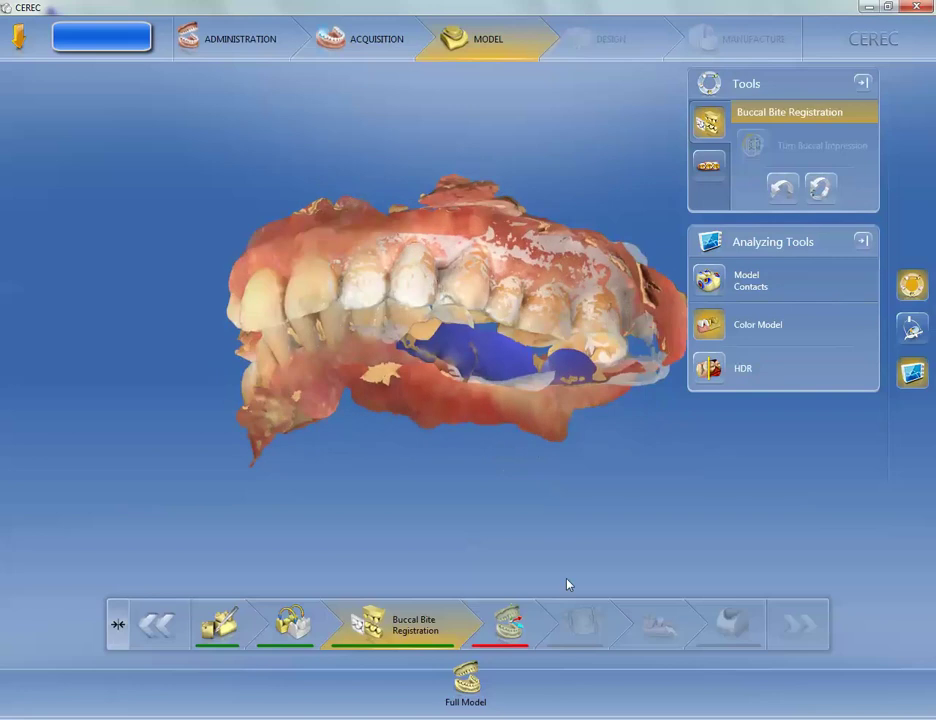
Level the lower jaw in the main and side views and apply the model axis
left_click(508, 622)
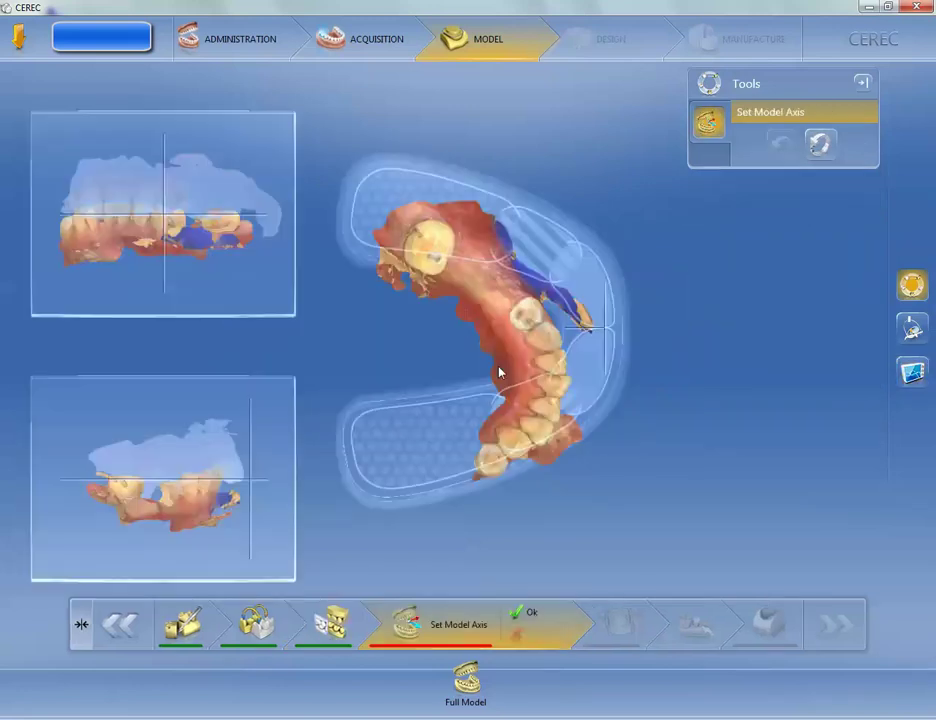
left_click_drag(439, 278, 383, 181)
left_click_drag(238, 240, 249, 252)
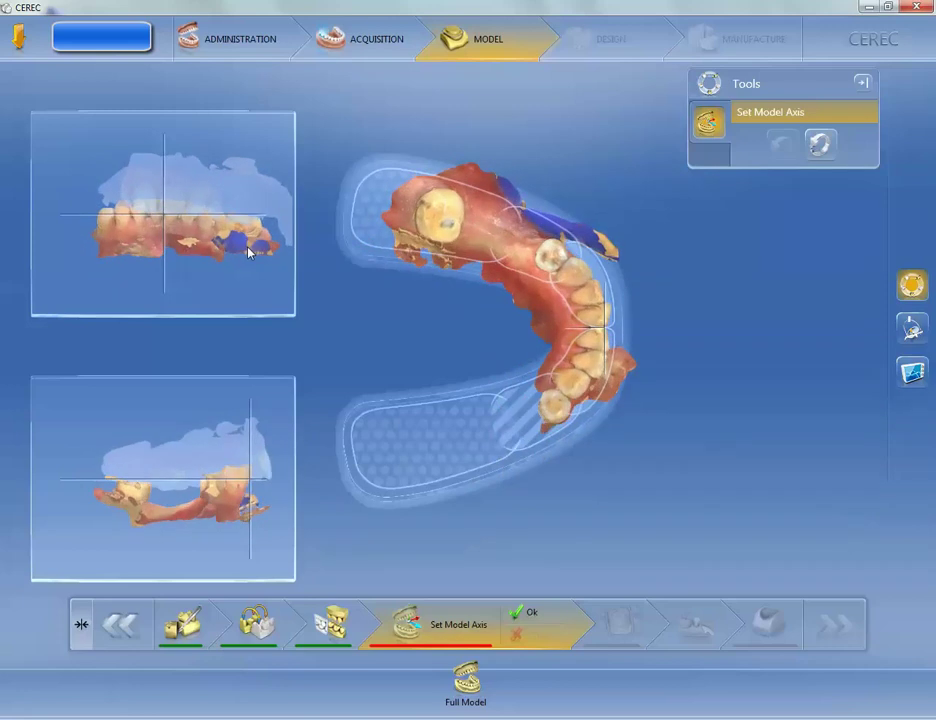
left_click_drag(397, 273, 403, 267)
left_click_drag(255, 480, 270, 522)
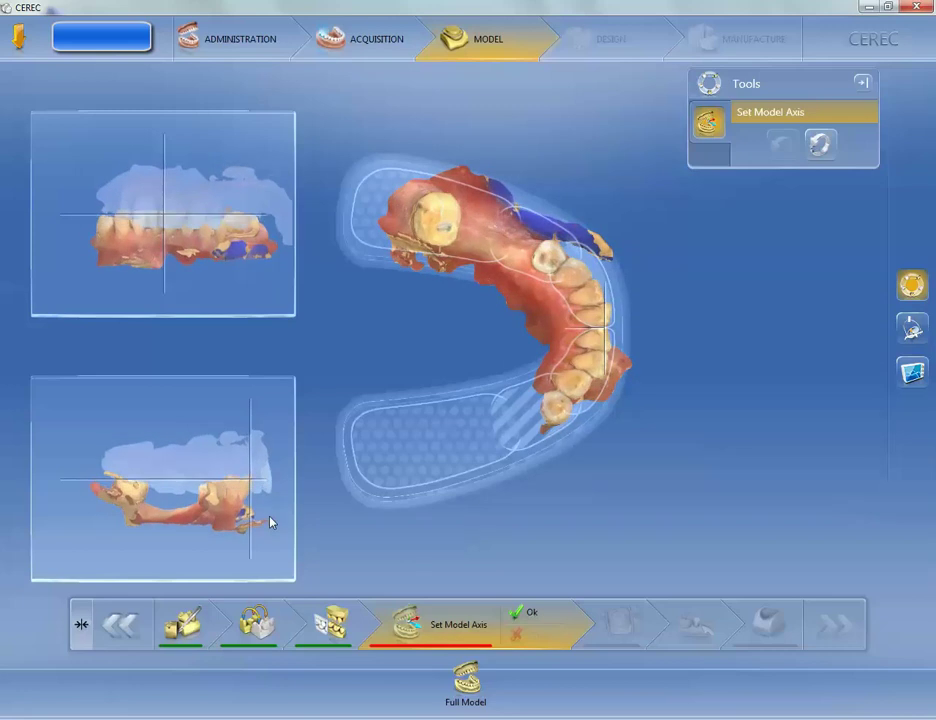
left_click(518, 612)
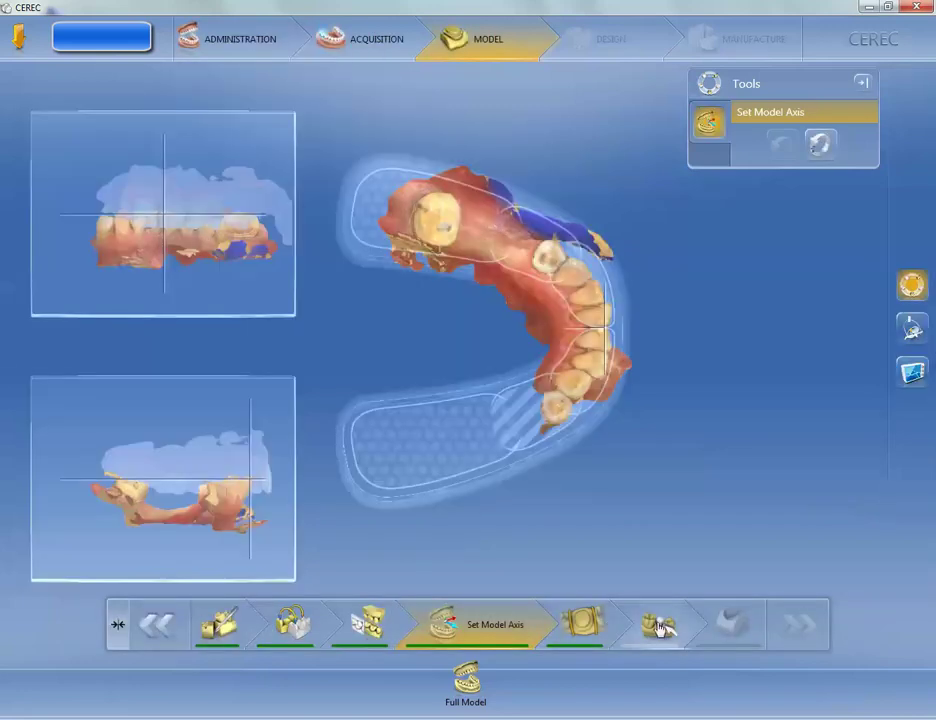
Mark the scanbody heads for tooth 20 and then tooth 19
left_click(660, 626)
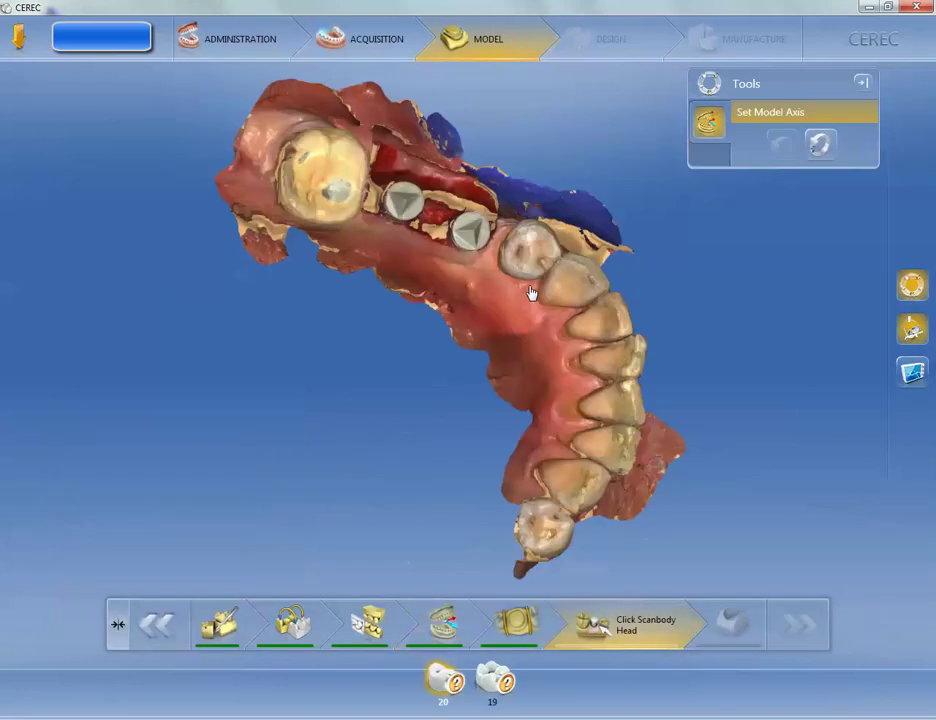
left_click(471, 233)
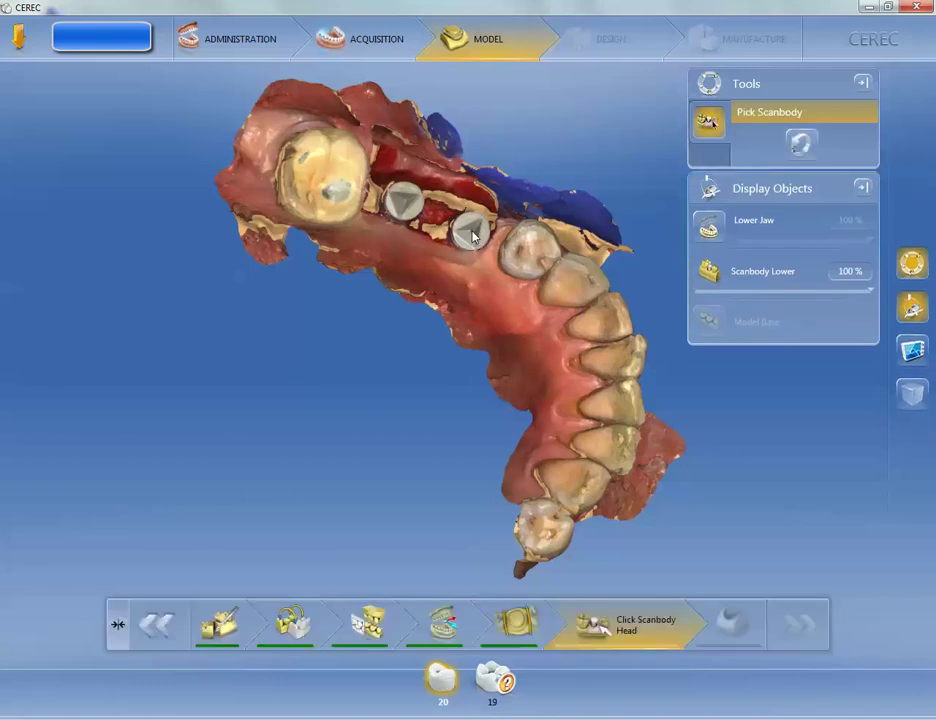
left_click(405, 203)
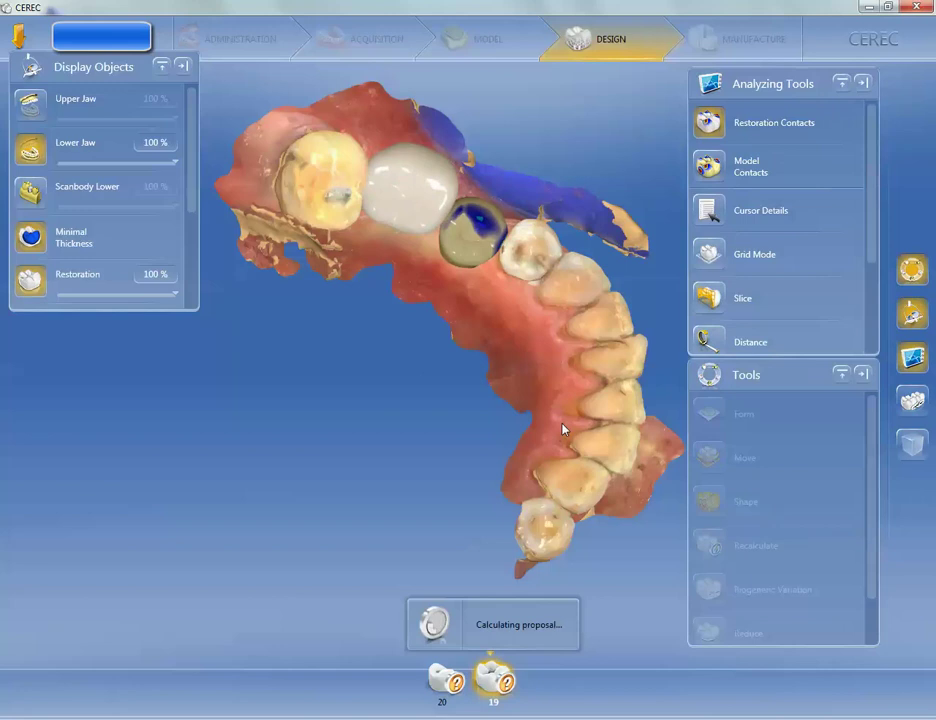
Continue to Edit Restoration once the tooth 20 and 19 proposals finish calculating
mouse_move(220, 7)
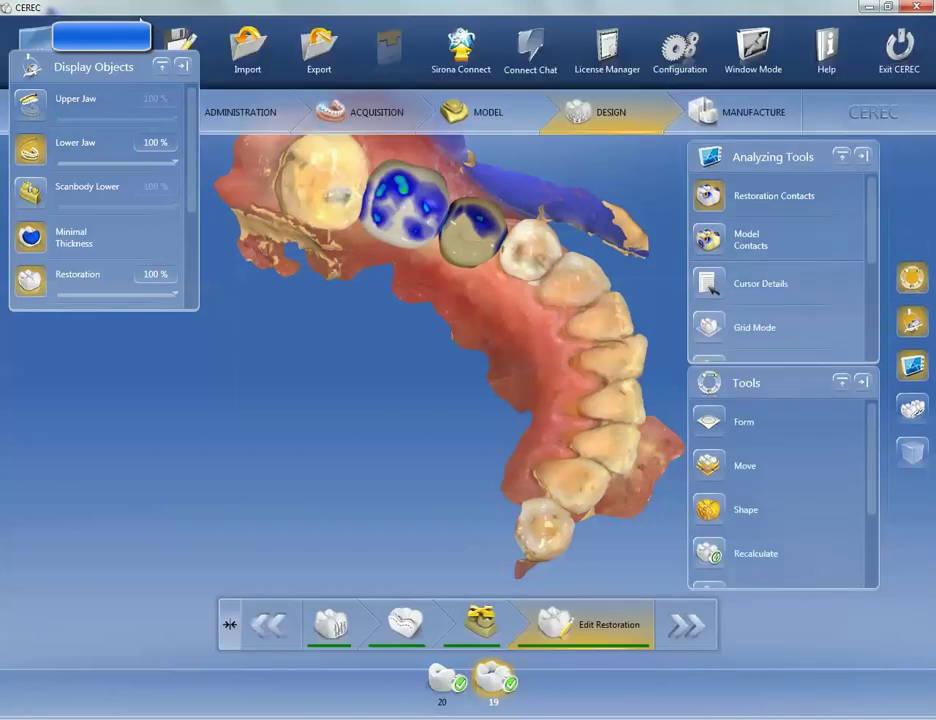
left_click(628, 645)
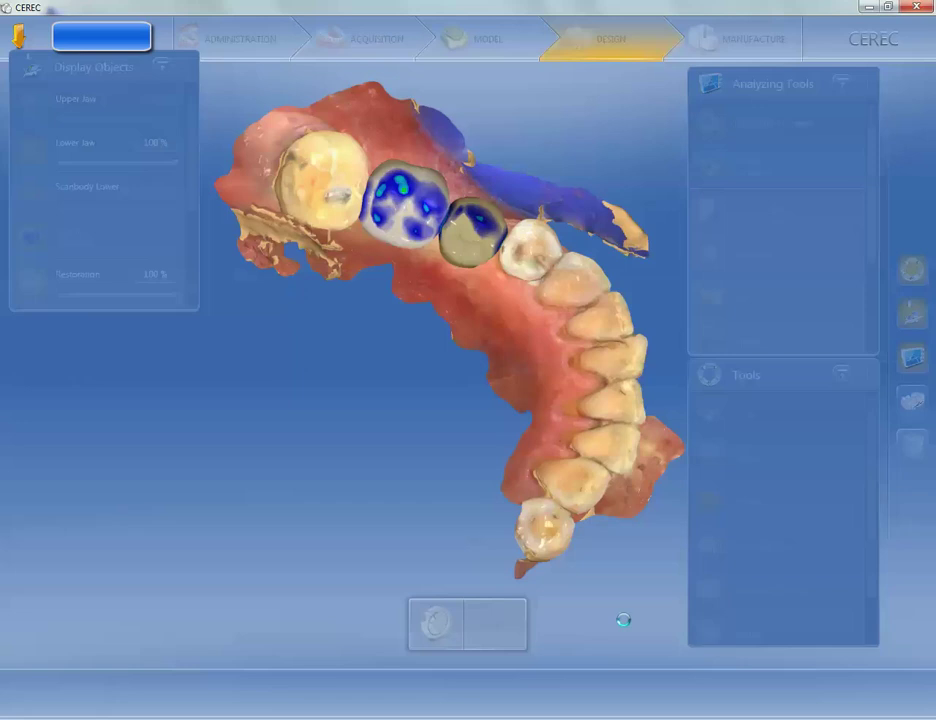
Show the upper jaw over the crown proposals from a side view
right_click(775, 650)
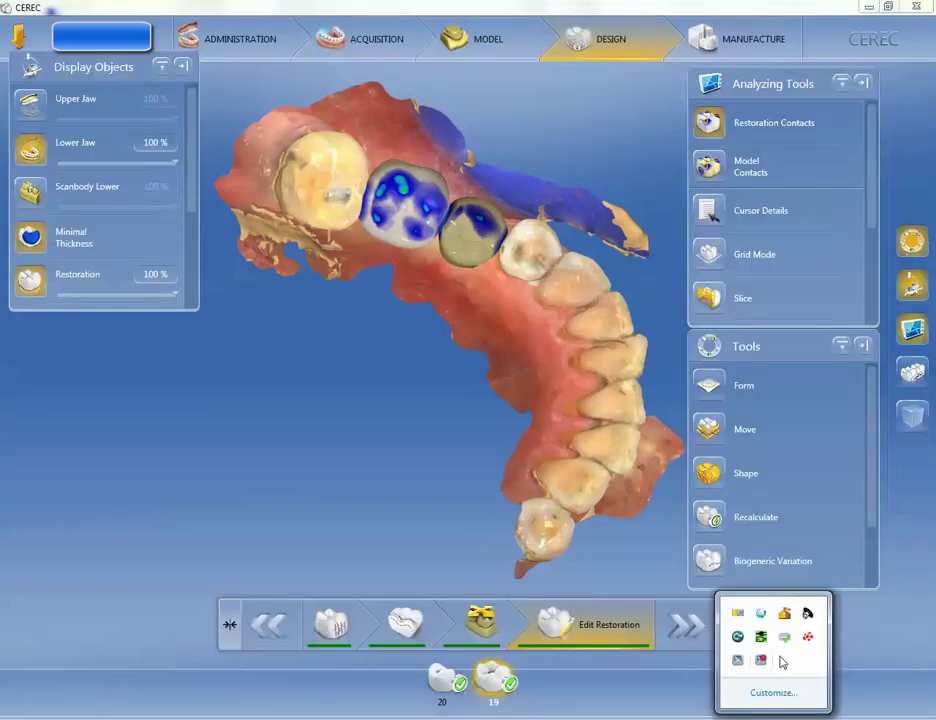
left_click(737, 636)
right_click_drag(477, 480, 491, 226)
left_click(30, 102)
Rotate and zoom the model to expose the implants, then bring up the tool wheel
right_click_drag(422, 290, 396, 239)
scroll(396, 239, "up", 3)
right_click_drag(463, 222, 450, 300)
right_click_drag(306, 452, 399, 340)
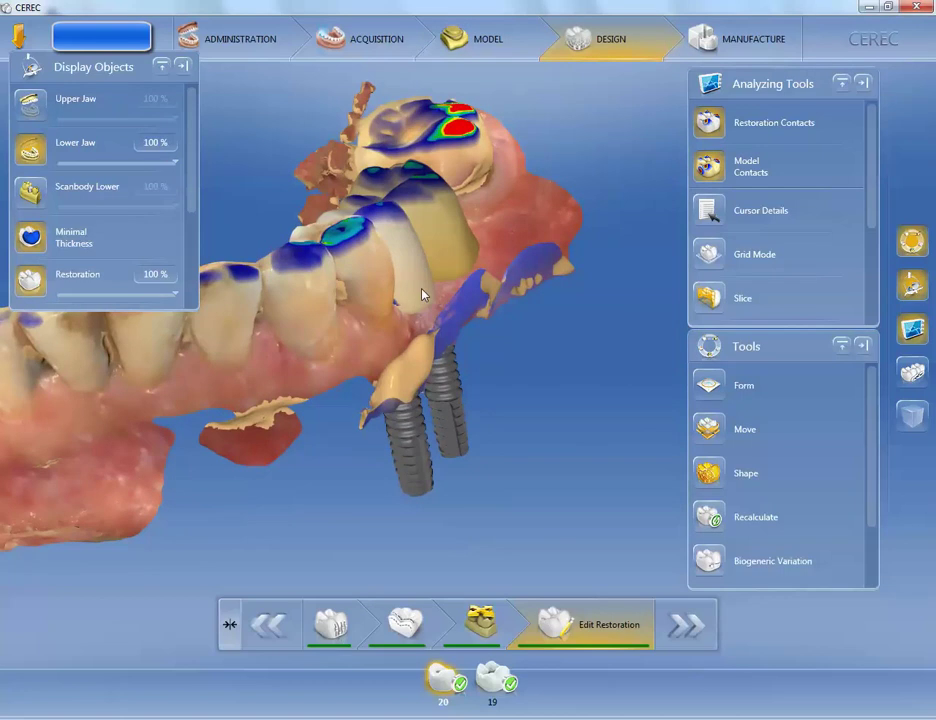
right_click(424, 292)
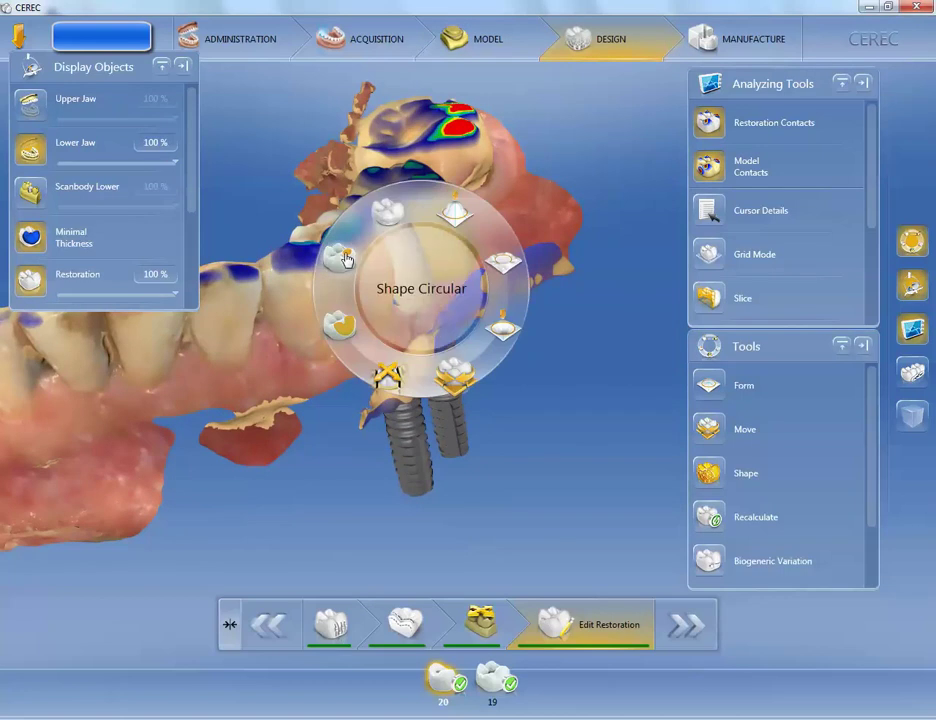
Smooth the tooth 20 crown's edge and red contact areas with the Smooth form tool
left_click(503, 262)
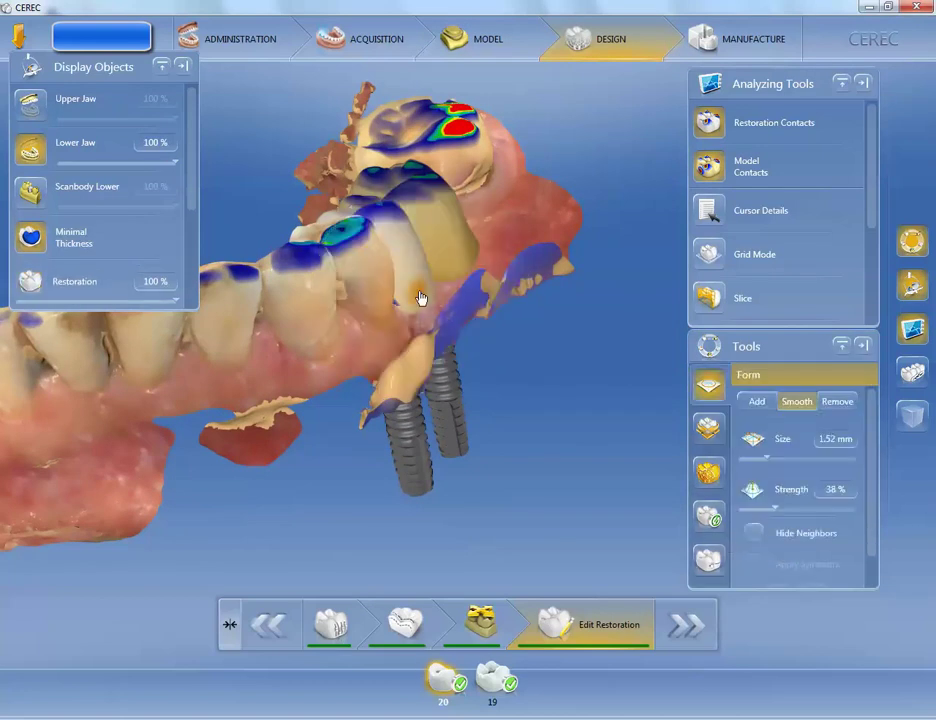
left_click(492, 680)
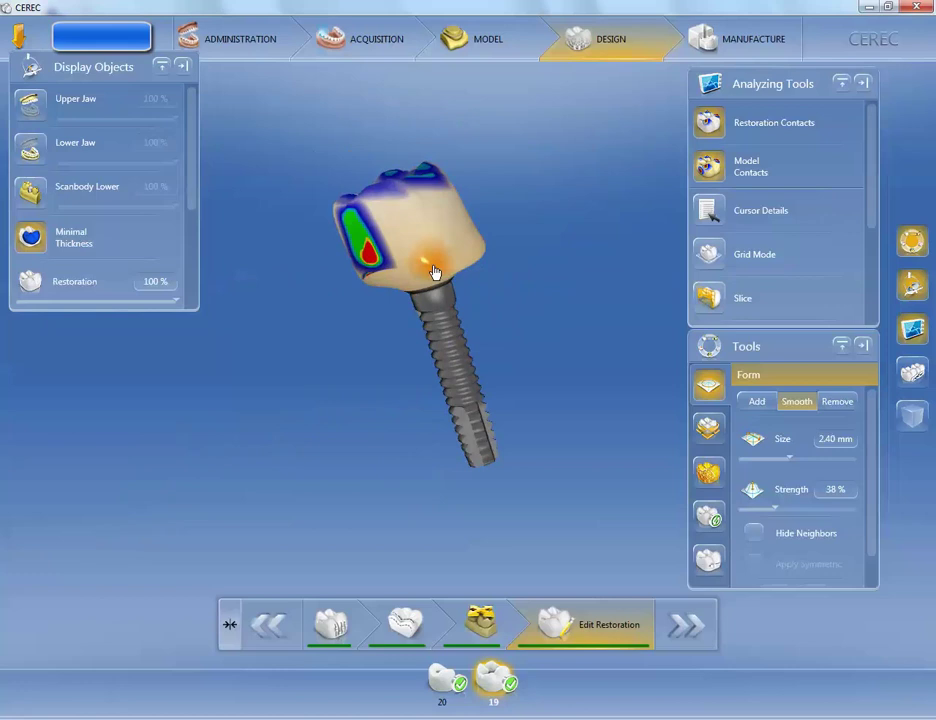
left_click(445, 698)
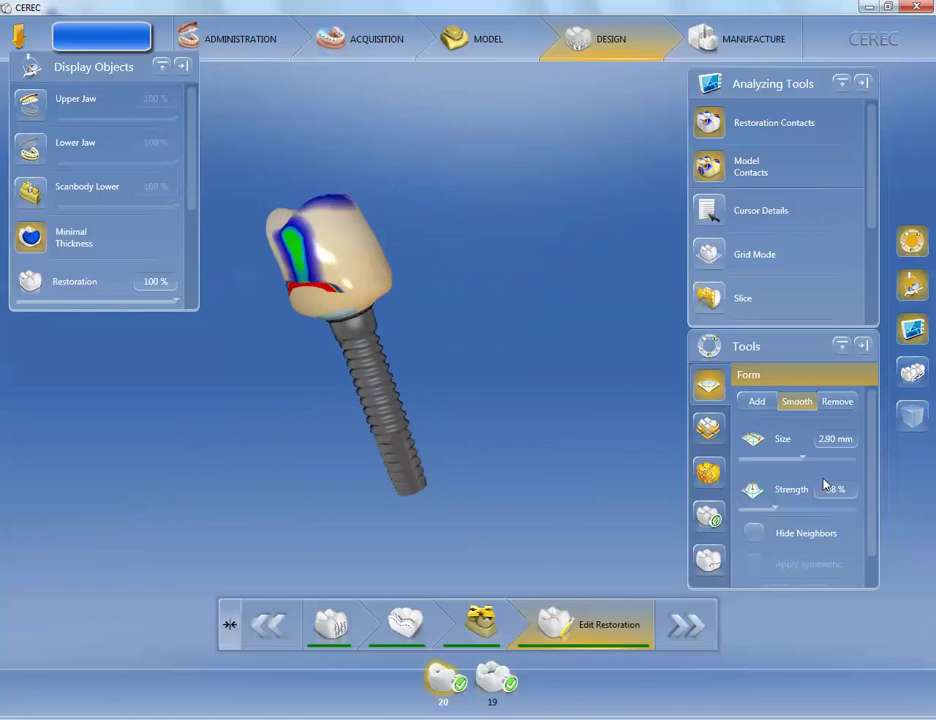
mouse_move(368, 312)
left_mouse_down()
mouse_move(363, 305)
mouse_move(387, 286)
left_mouse_up()
mouse_move(370, 307)
right_mouse_down()
mouse_move(384, 274)
mouse_move(378, 281)
right_mouse_up()
mouse_move(442, 288)
right_mouse_down()
mouse_move(374, 288)
mouse_move(369, 311)
mouse_move(338, 244)
mouse_move(324, 303)
mouse_move(414, 307)
mouse_move(429, 354)
mouse_move(330, 288)
mouse_move(336, 297)
right_mouse_up()
mouse_move(336, 297)
left_mouse_down()
mouse_move(342, 270)
mouse_move(348, 278)
mouse_move(340, 273)
left_mouse_up()
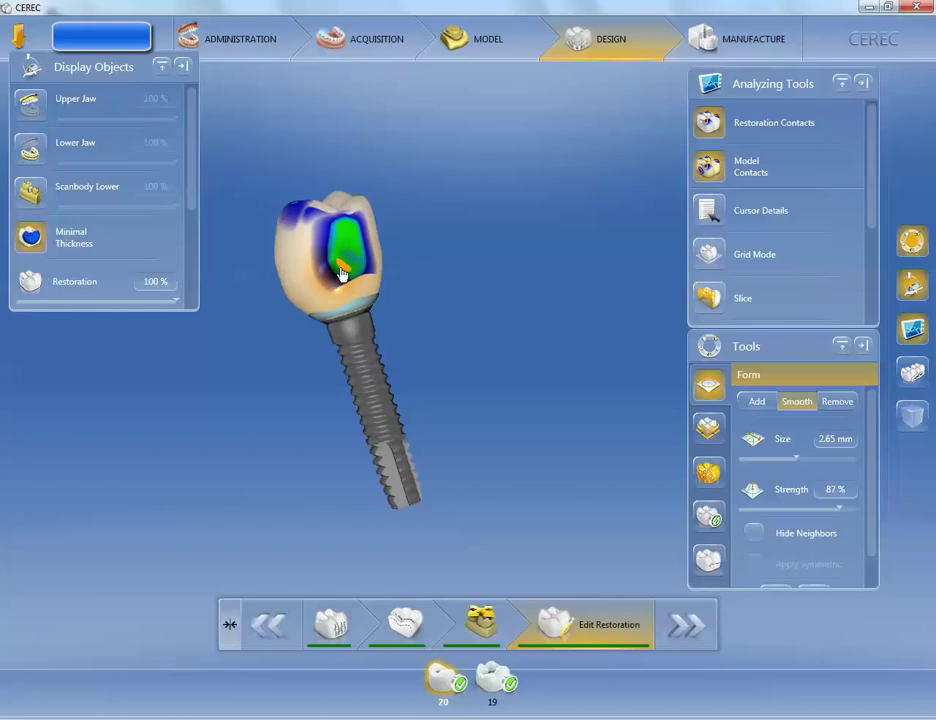
right_click_drag(305, 285, 369, 270)
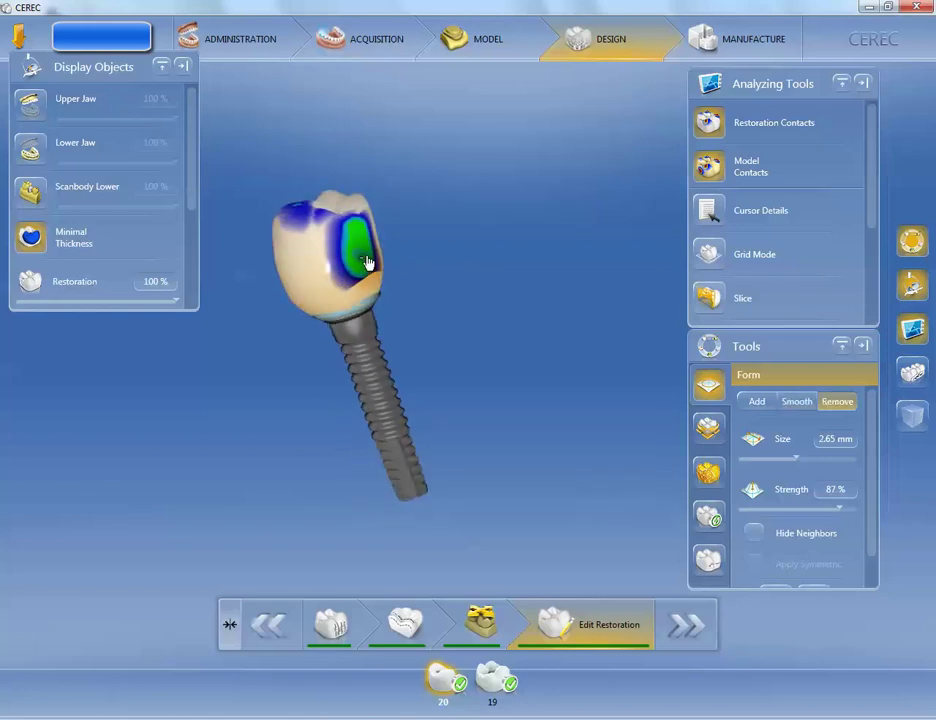
left_click_drag(363, 272, 358, 277, "shift")
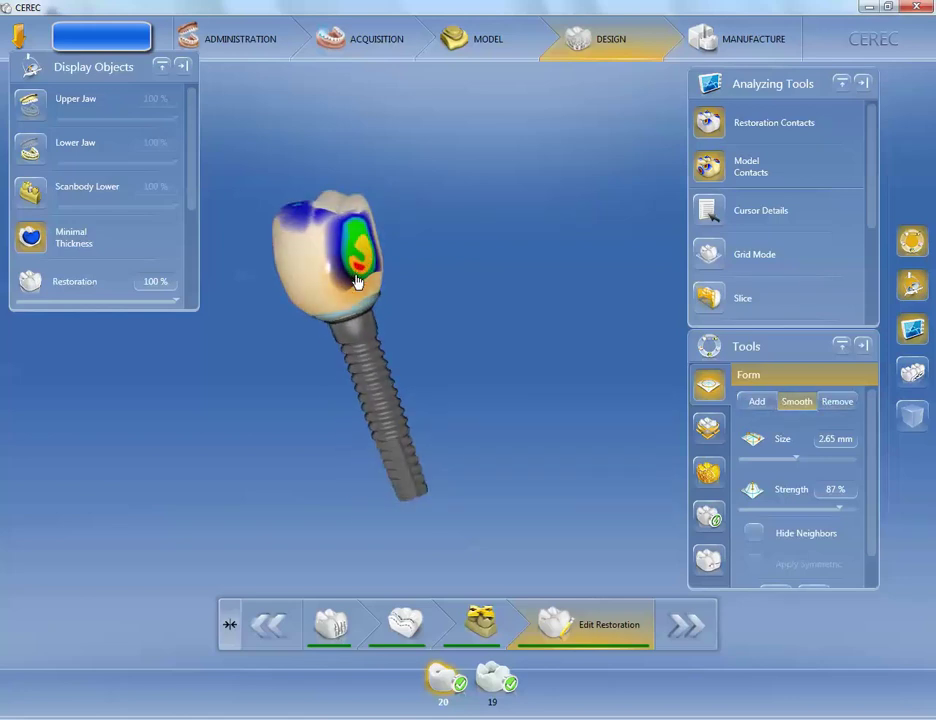
right_click_drag(353, 278, 377, 272)
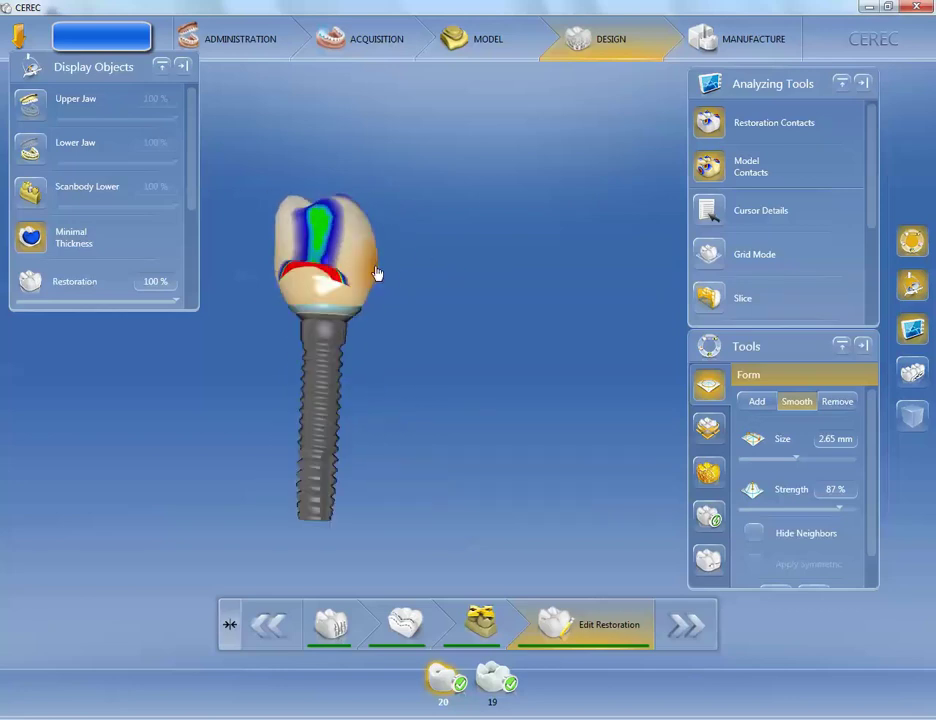
Show the lower jaw again and inspect the tooth 20 and 19 crowns' biting surfaces
left_click(31, 148)
right_click_drag(451, 265, 372, 272)
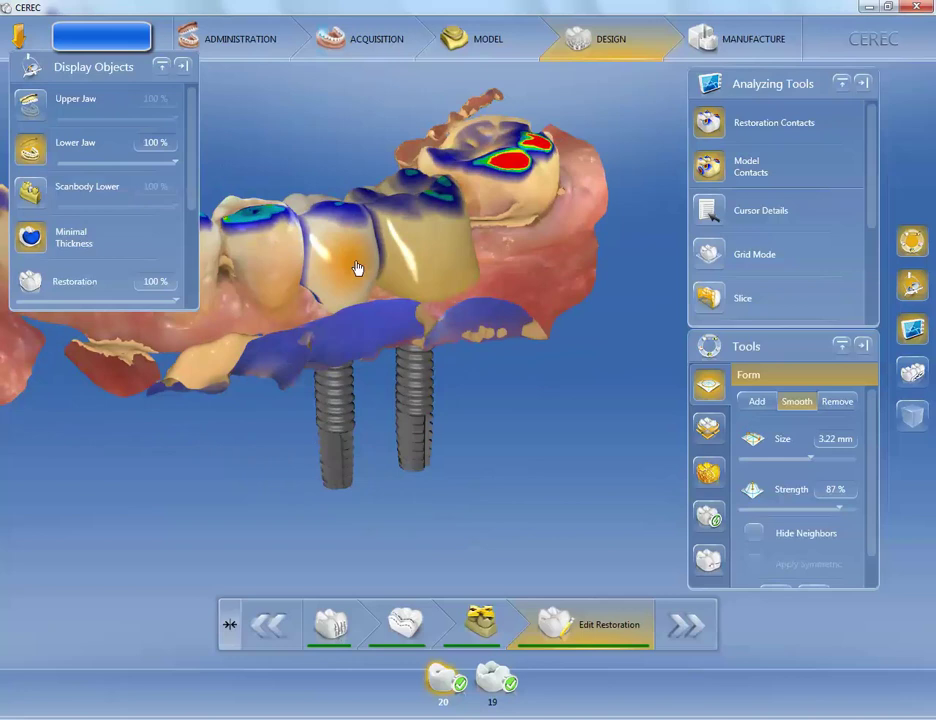
left_click(362, 270)
right_click_drag(256, 312, 278, 278)
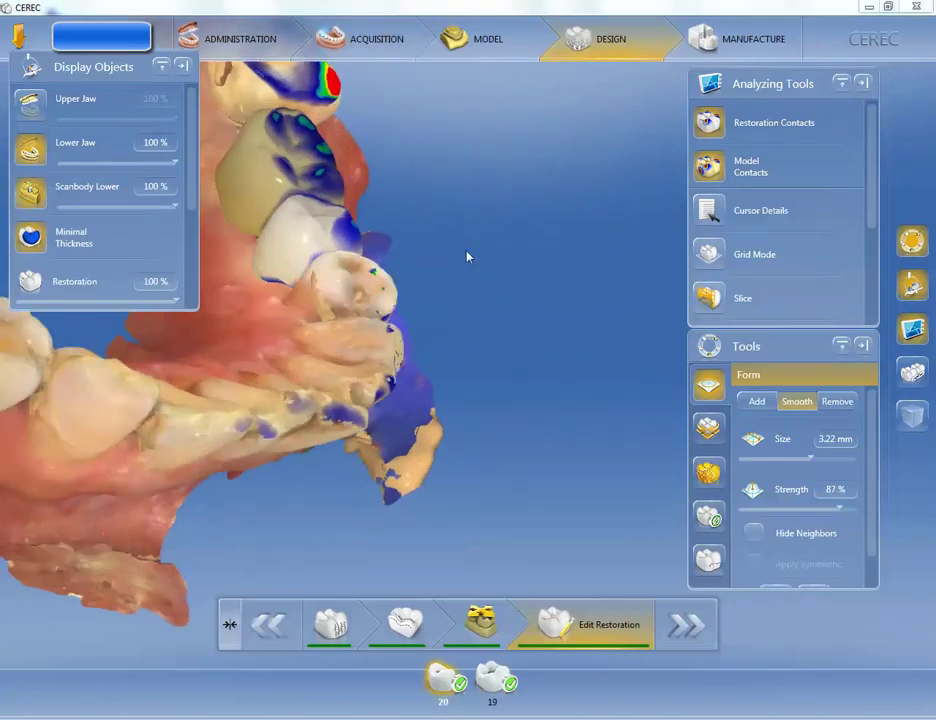
left_click(341, 190)
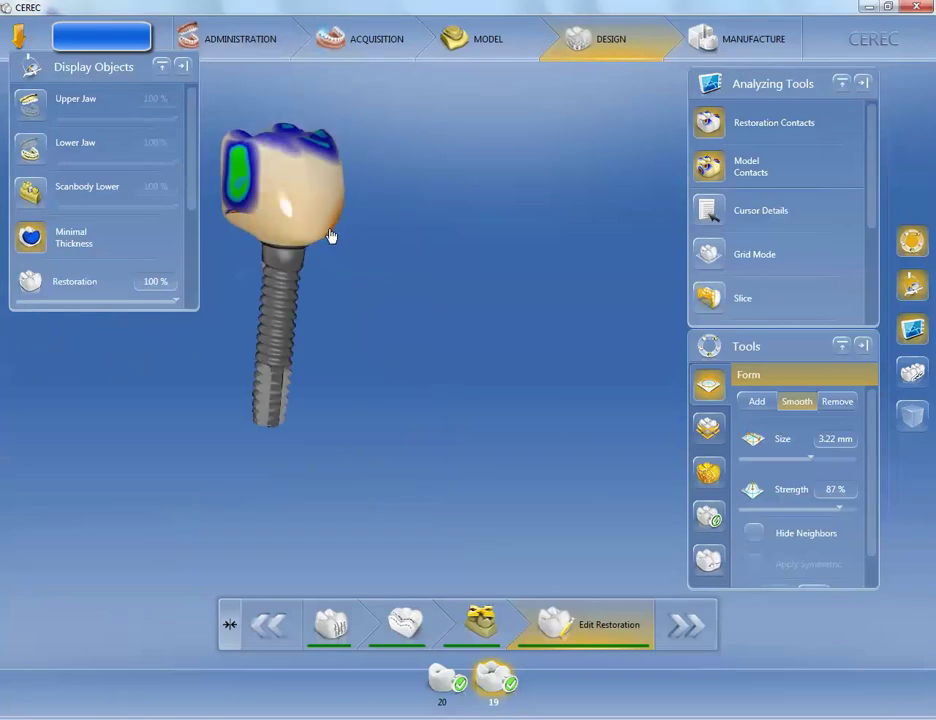
right_click_drag(341, 219, 374, 255)
Briefly show the Scanbody Lower scan, then view the crowns within the lower jaw
left_click(33, 196)
mouse_move(276, 139)
right_mouse_down()
mouse_move(277, 115)
mouse_move(285, 121)
right_mouse_up()
left_click(30, 190)
left_click(44, 152)
right_click_drag(389, 249, 333, 260)
Pick Shape Circular, select the tooth 19 crown, and view its implant from the front
right_click(333, 260)
left_click(272, 234)
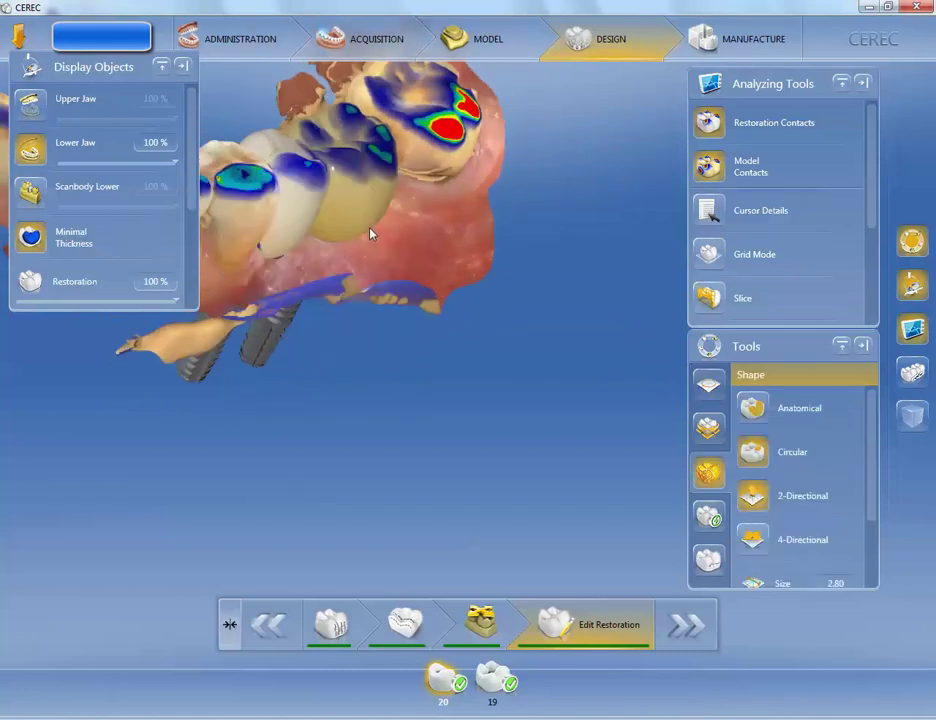
left_click(371, 231)
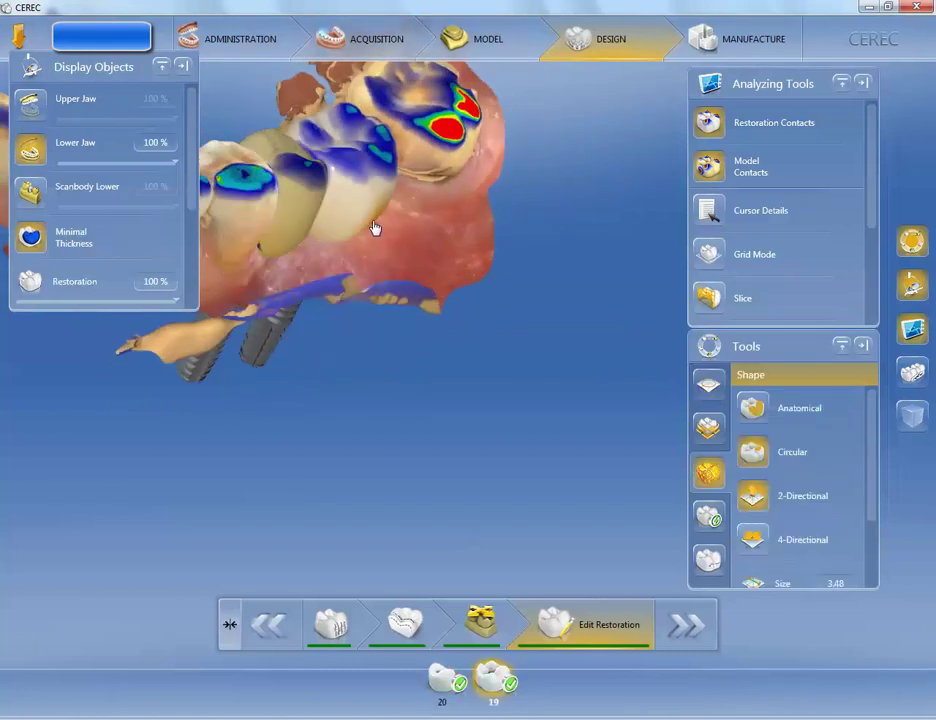
right_click_drag(355, 235, 386, 212)
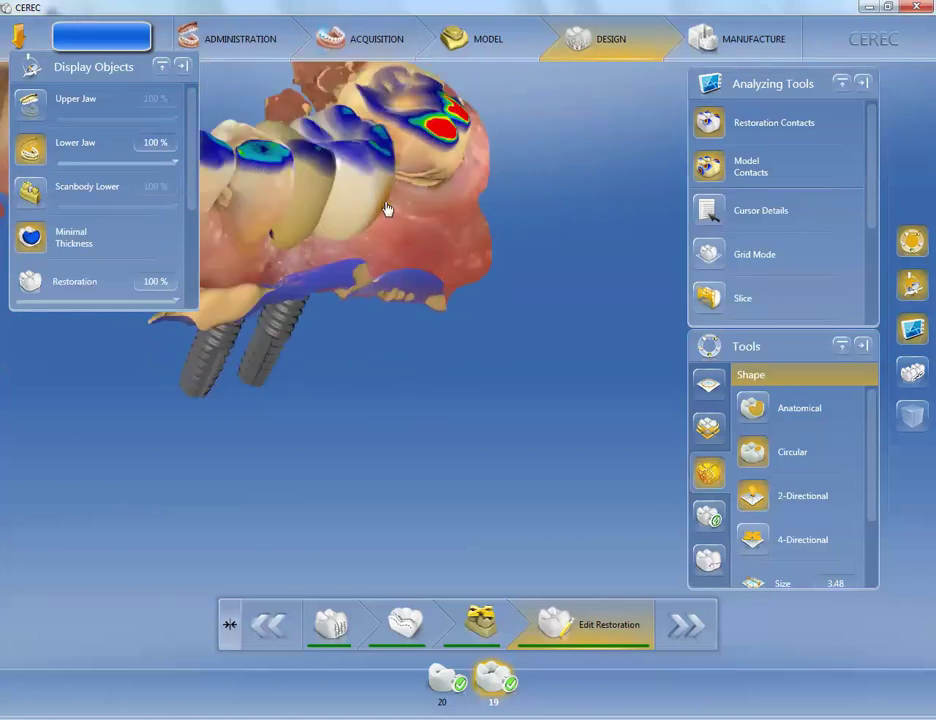
right_click_drag(399, 272, 290, 220)
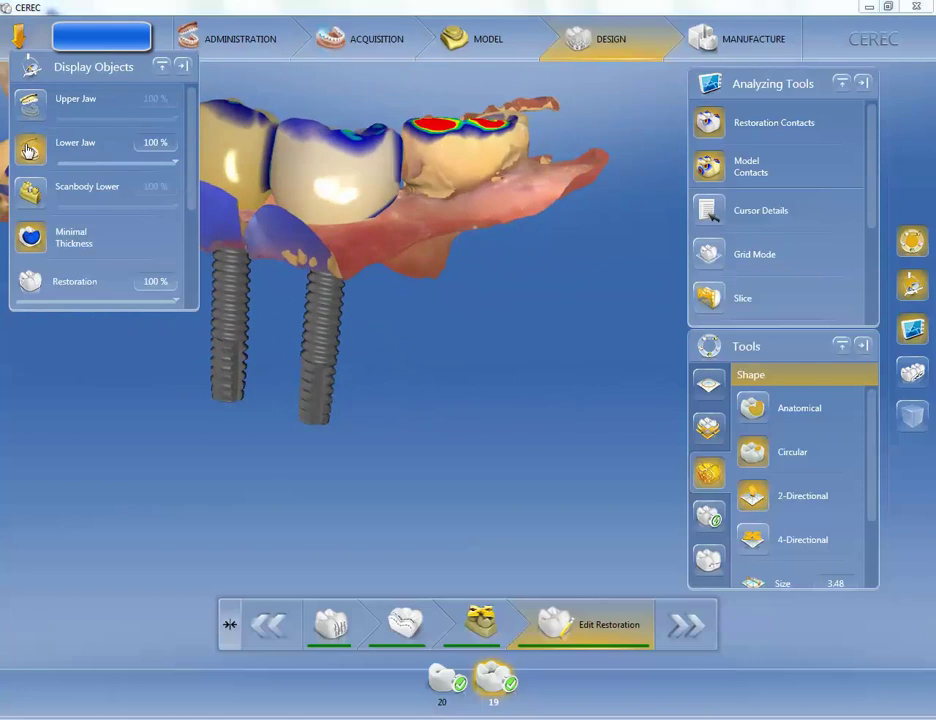
Hide the lower jaw and smooth the tooth 19 crown's thin areas with Form Add/Remove/Smooth
left_click(29, 149)
right_click_drag(275, 154, 461, 256)
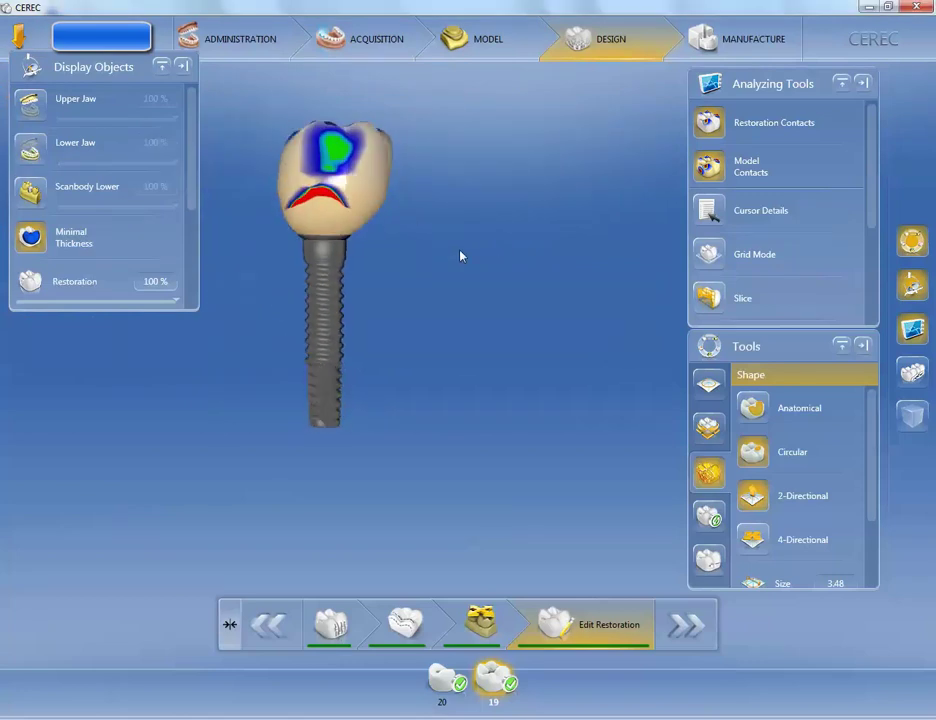
key("f")
right_click_drag(478, 211, 528, 263)
key("shift")
key("ctrl")
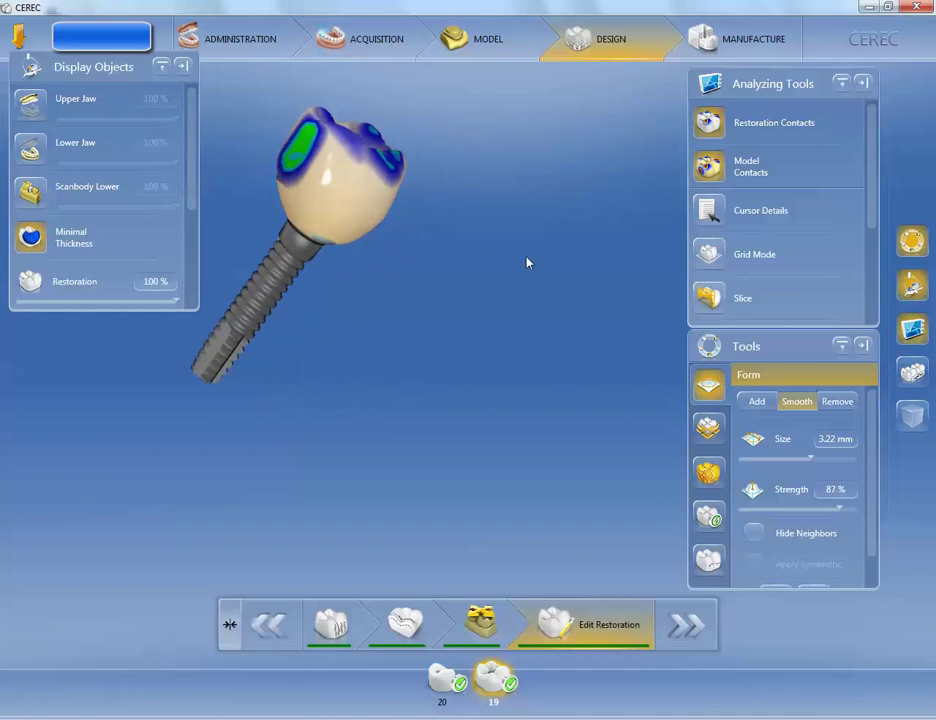
Smooth the green contact patch on the tooth 19 crown with the Form Smooth tool
left_click(443, 678)
right_click_drag(322, 247, 322, 170)
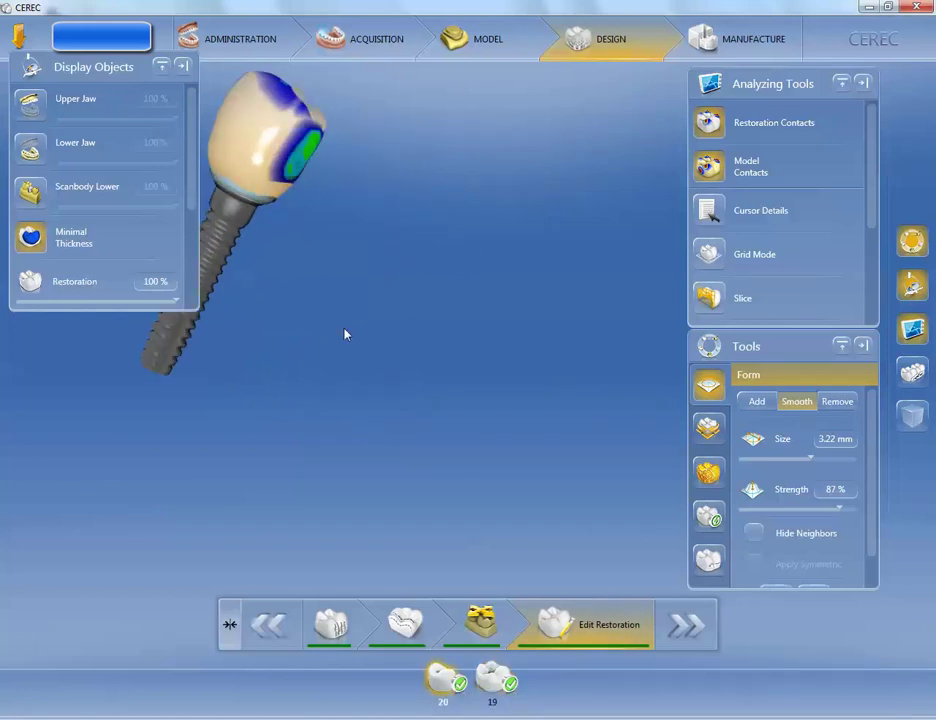
key("shift")
left_click(492, 680)
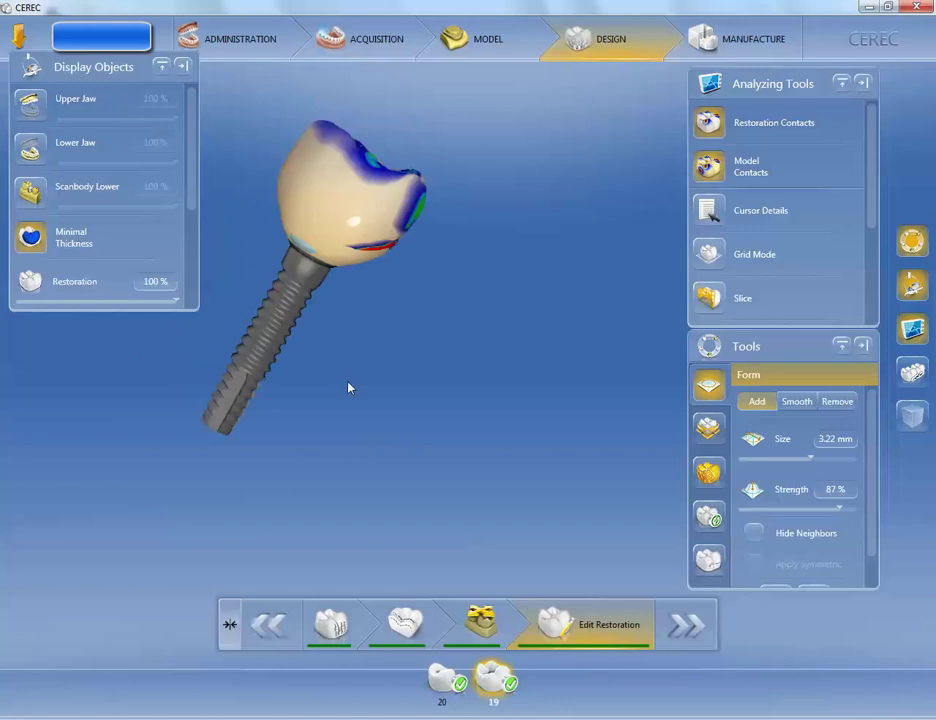
key("ctrl")
mouse_move(311, 209)
left_mouse_down()
mouse_move(303, 195)
mouse_move(384, 280)
left_mouse_up()
right_click_drag(384, 280, 300, 465)
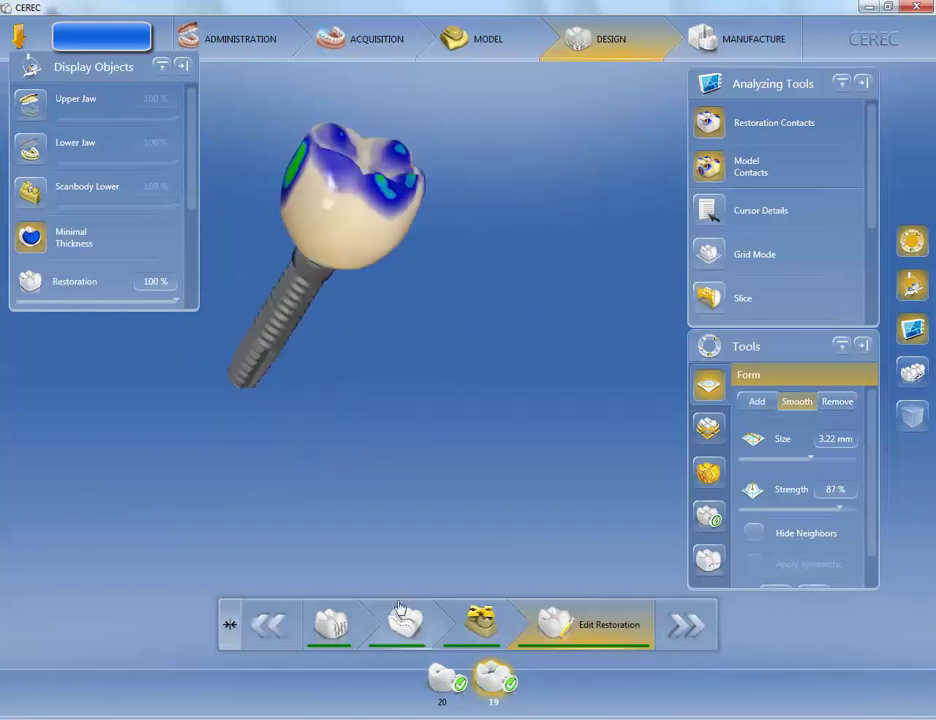
Turn the lower jaw on and rotate to a front-side view of both crowns in the arch
left_click(30, 148)
double_click(405, 186)
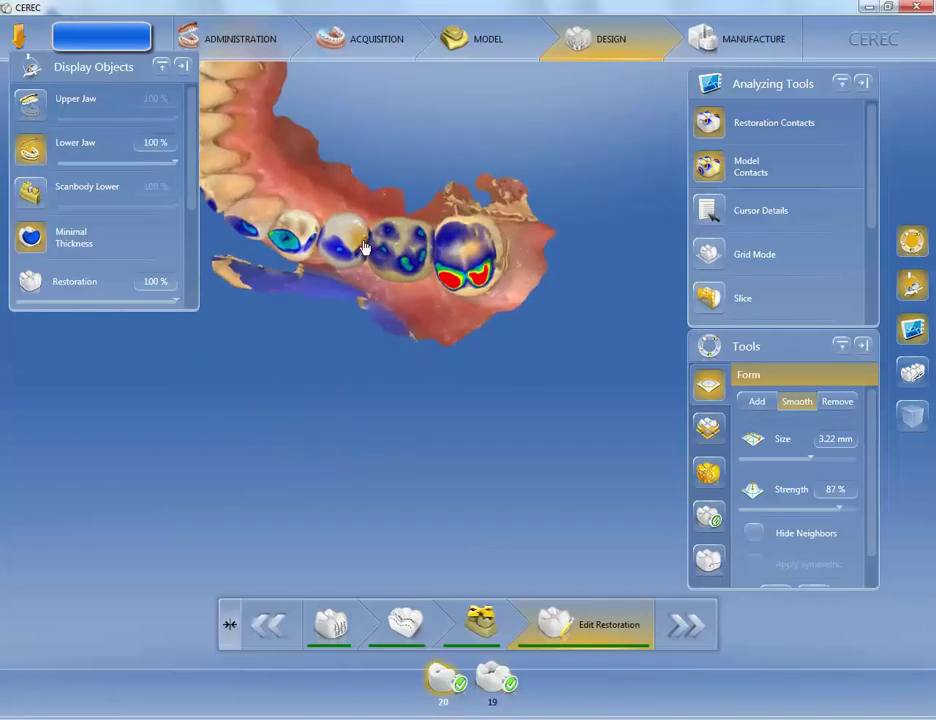
scroll(30, 250, "down", 3)
right_click_drag(360, 410, 370, 185)
scroll(190, 157, "up", 3)
right_click_drag(232, 155, 418, 259)
right_click(418, 259)
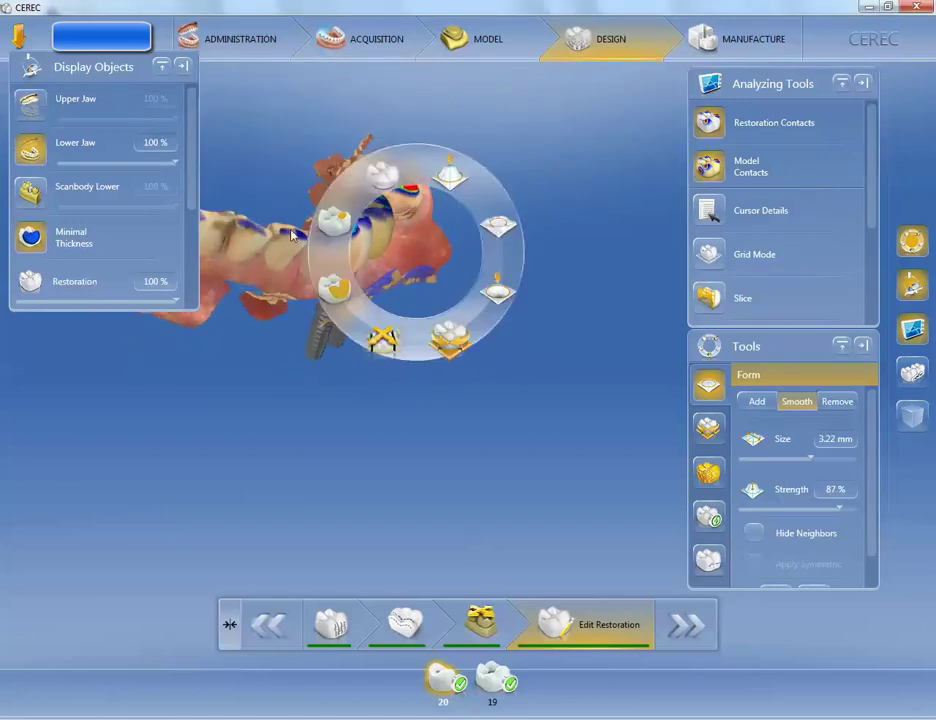
With Shape Circular active, select the tooth 19 crown and review the implants from above, side and lingual
left_click(332, 231)
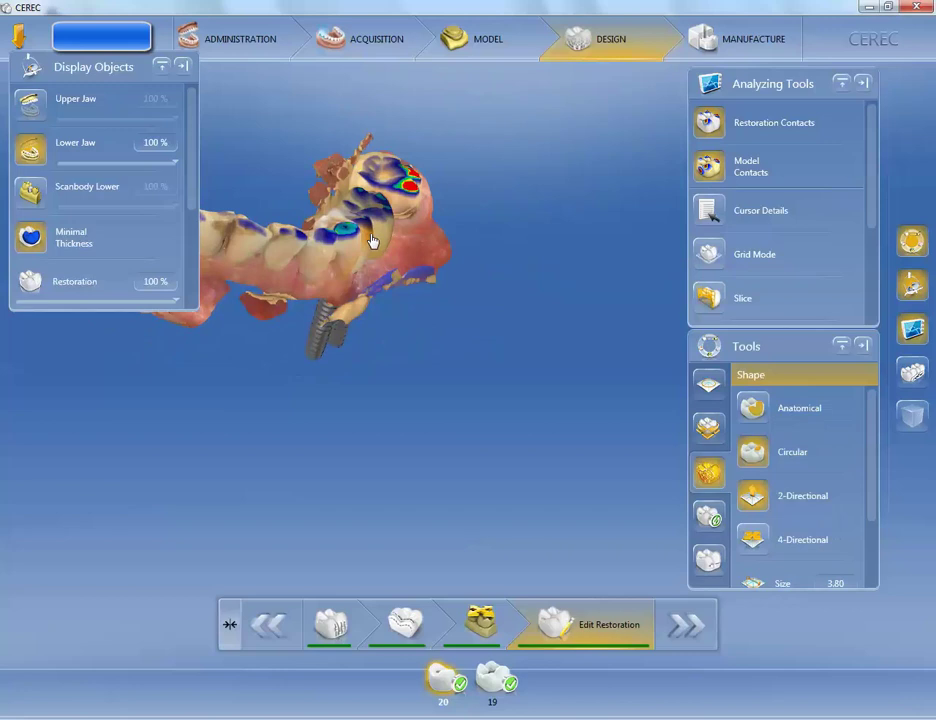
left_click(392, 232)
right_click_drag(440, 237, 420, 250)
scroll(394, 369, "up", 3)
right_click_drag(394, 369, 424, 338)
right_click_drag(395, 96, 460, 343)
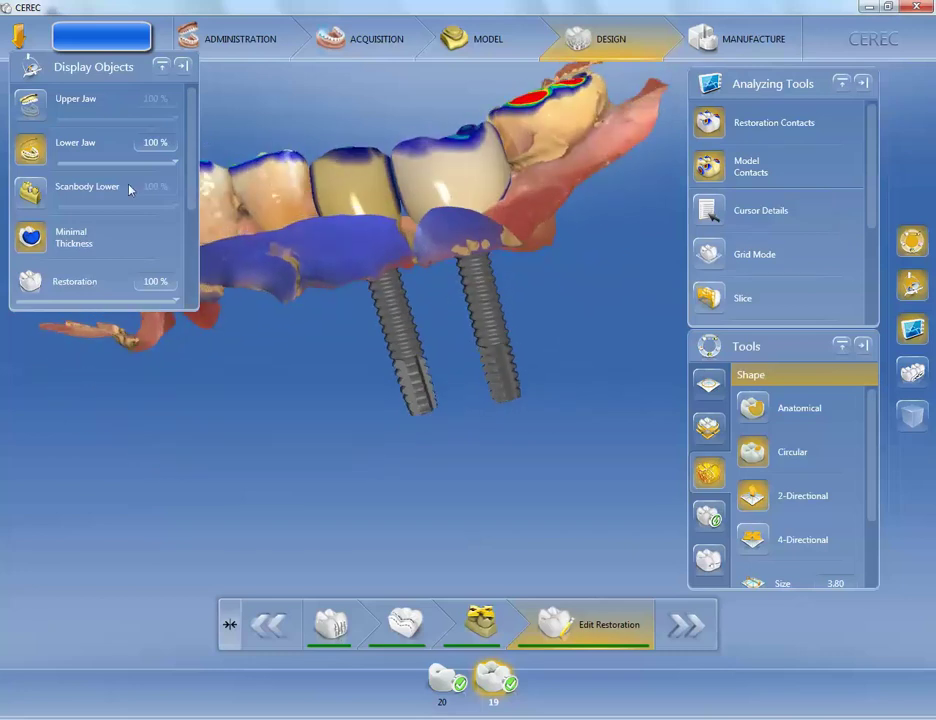
Hide the lower jaw to show the tooth 19 crown alone and switch to the Form tool
left_click(33, 158)
right_click_drag(360, 225, 390, 232)
right_click(400, 268)
left_click(478, 279)
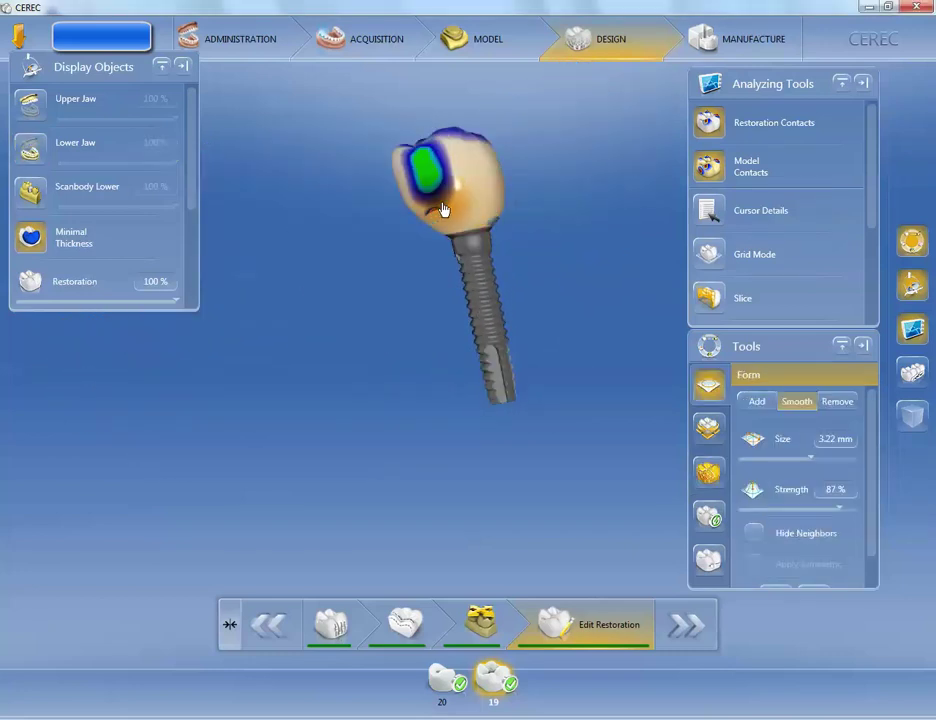
Refine the crown surface using Form Add, Smooth and Remove with sizes 2.40–2.75 mm
right_click(444, 209)
left_click(441, 204)
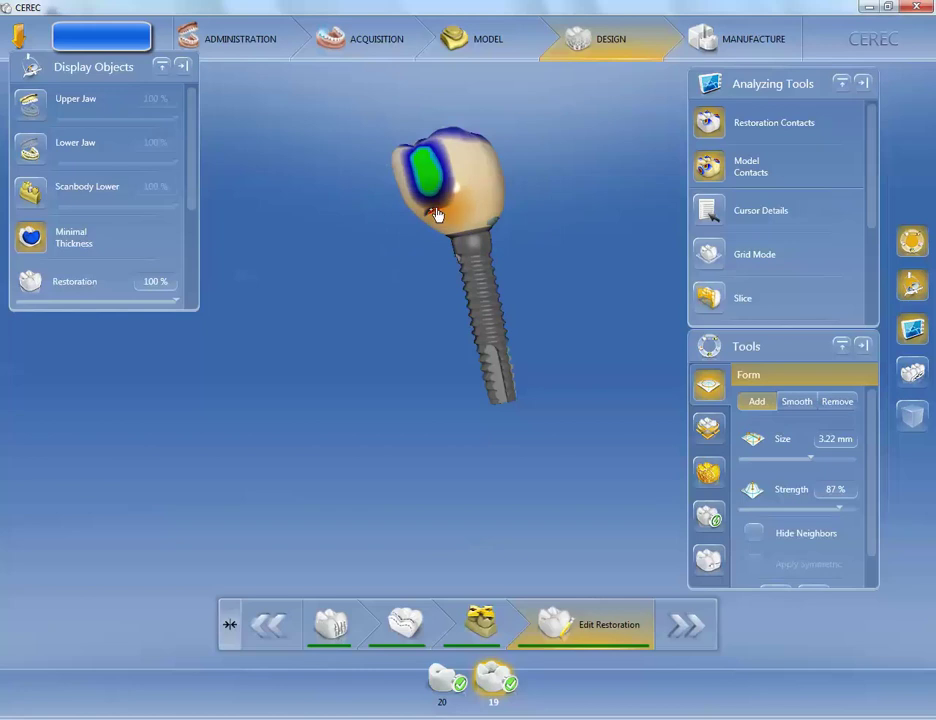
right_click_drag(587, 253, 447, 204)
right_click(447, 204)
left_click(447, 204)
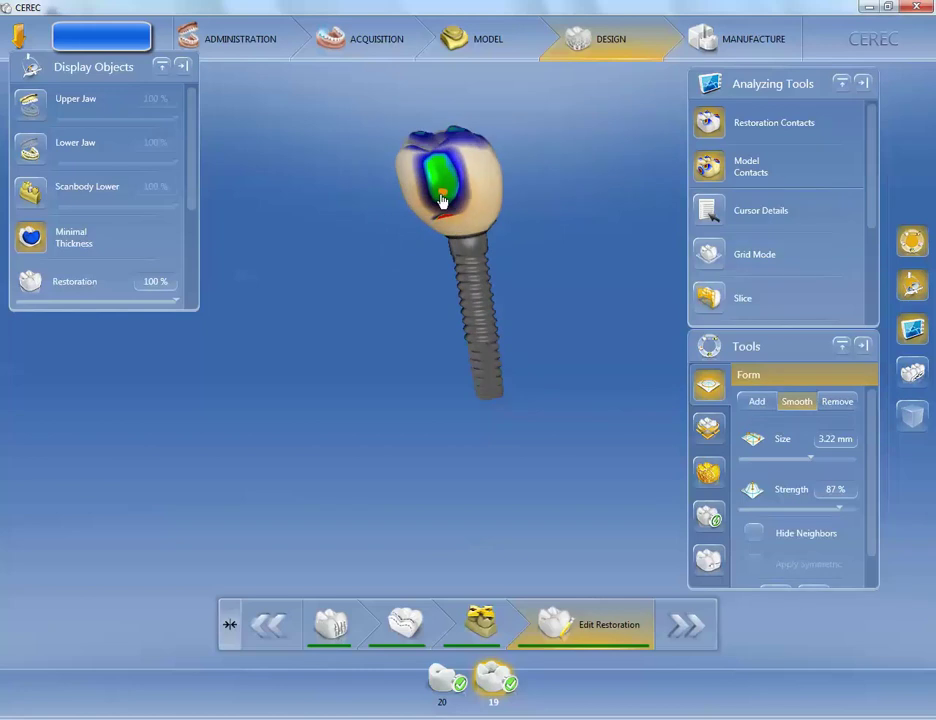
right_click_drag(560, 203, 545, 556)
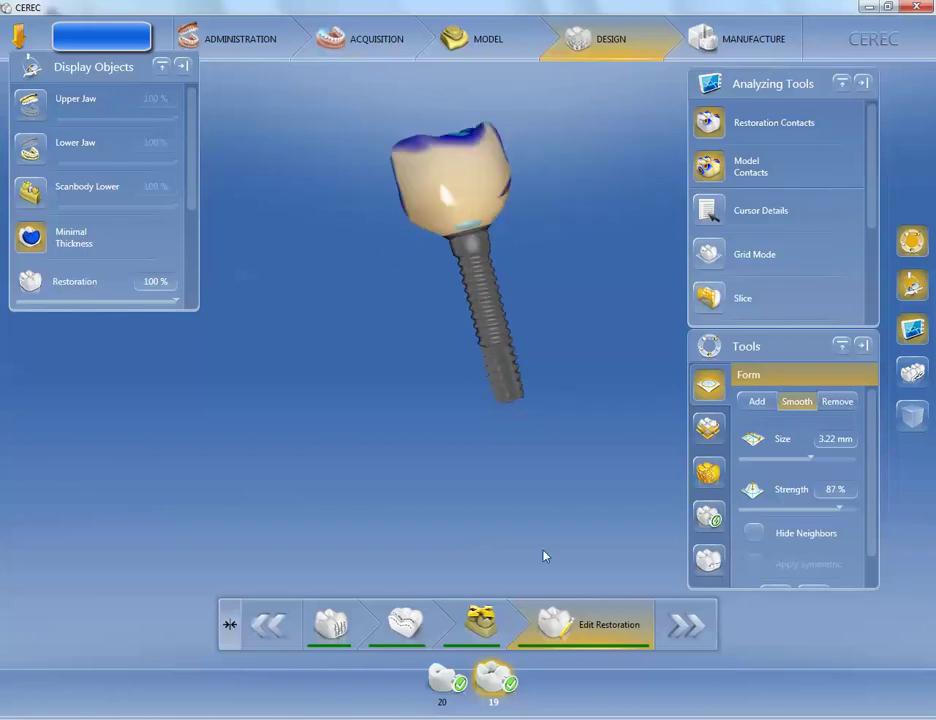
right_click_drag(506, 447, 482, 244)
right_click(385, 222)
left_click(385, 222)
Select the tooth 19 crown and rotate it to inspect the thickness patch from several faces
left_click(492, 680)
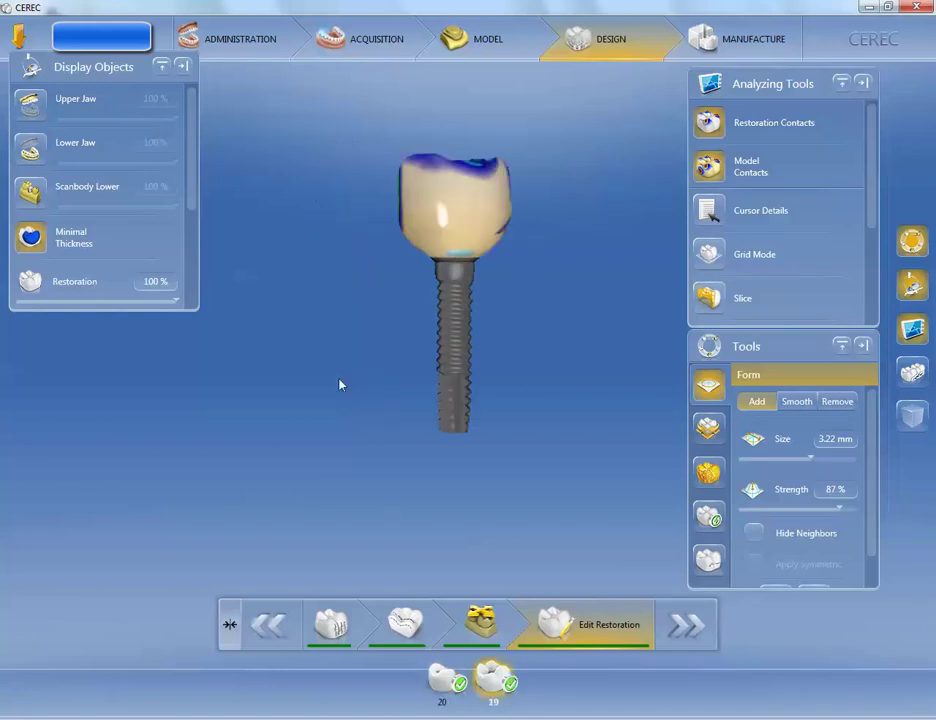
right_click_drag(340, 382, 422, 204)
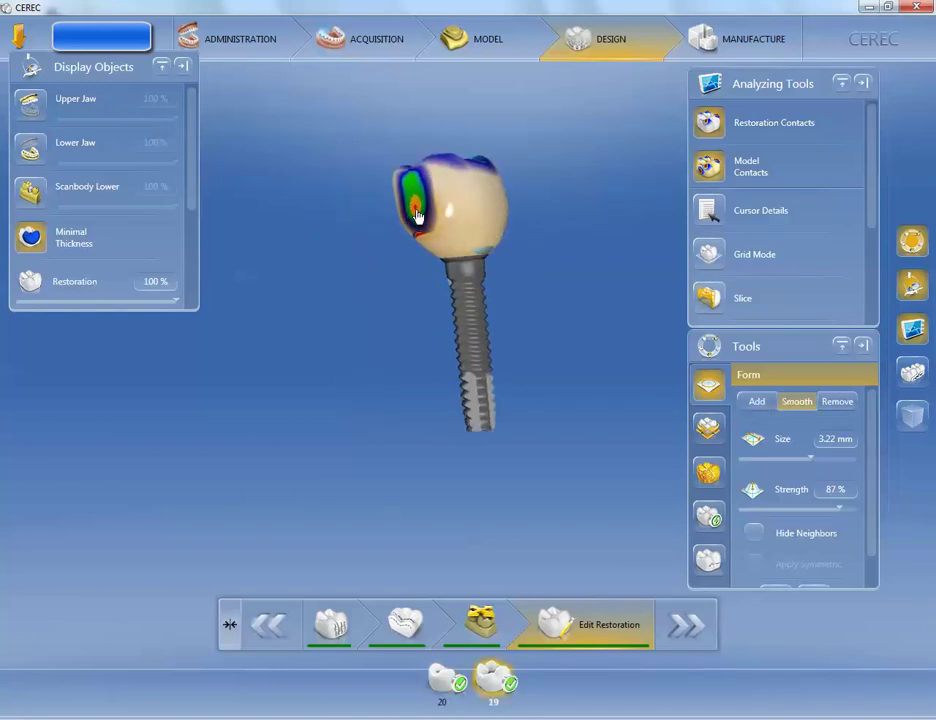
scroll(415, 214, "down", 3)
right_click_drag(465, 396, 413, 224)
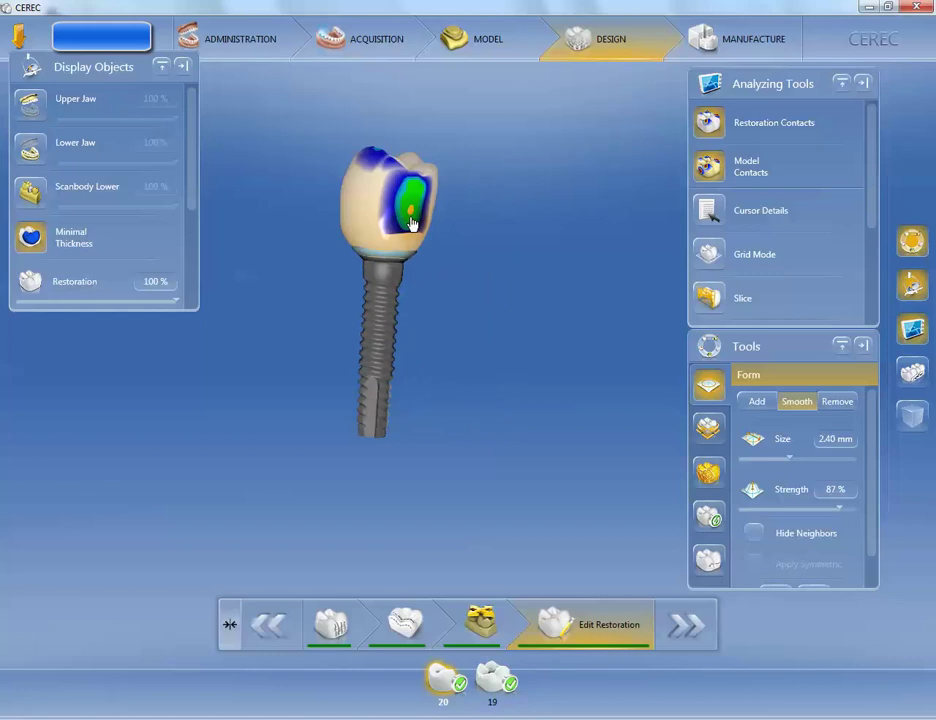
right_click_drag(274, 270, 387, 268)
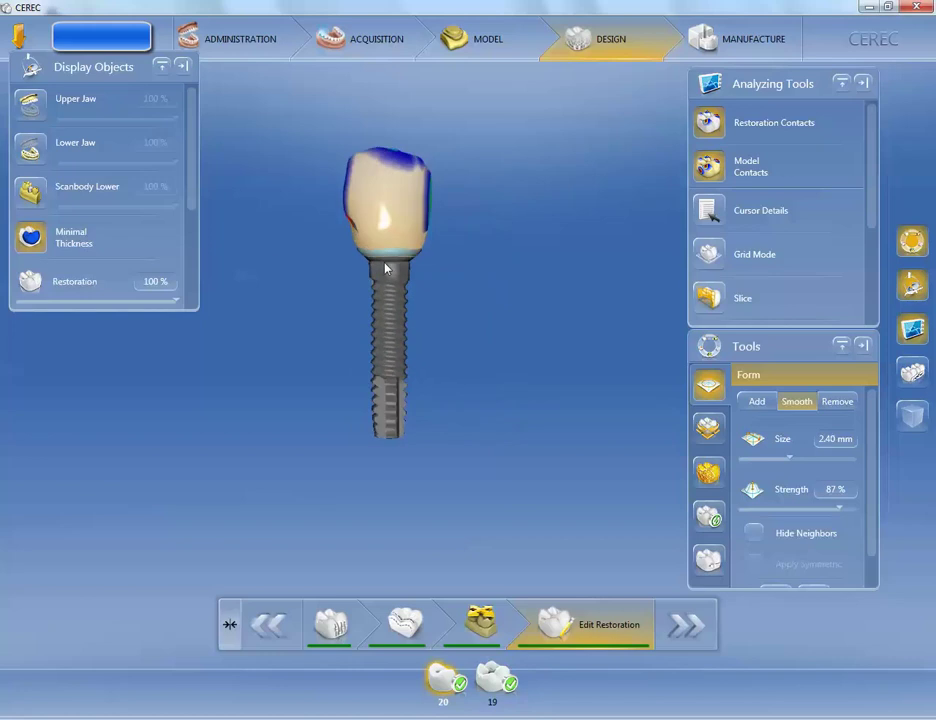
Check the crown against the lower jaw, then accept the automatic occlusal thickness correction
left_click(33, 155)
right_click_drag(472, 418, 355, 300)
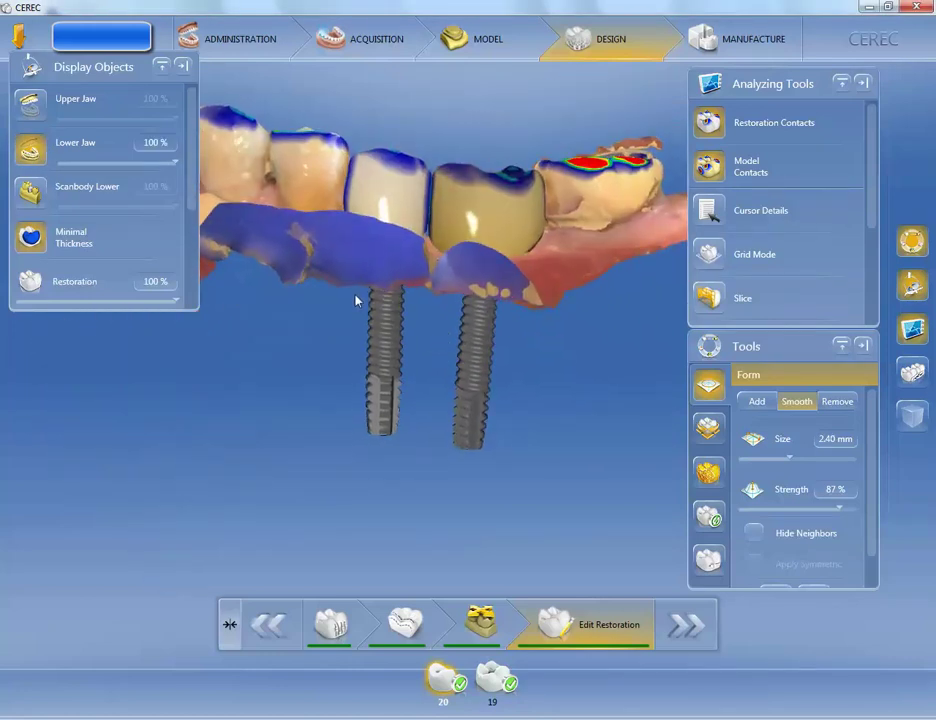
left_click(31, 148)
right_click_drag(480, 250, 257, 236)
scroll(417, 238, "up", 3, "ctrl")
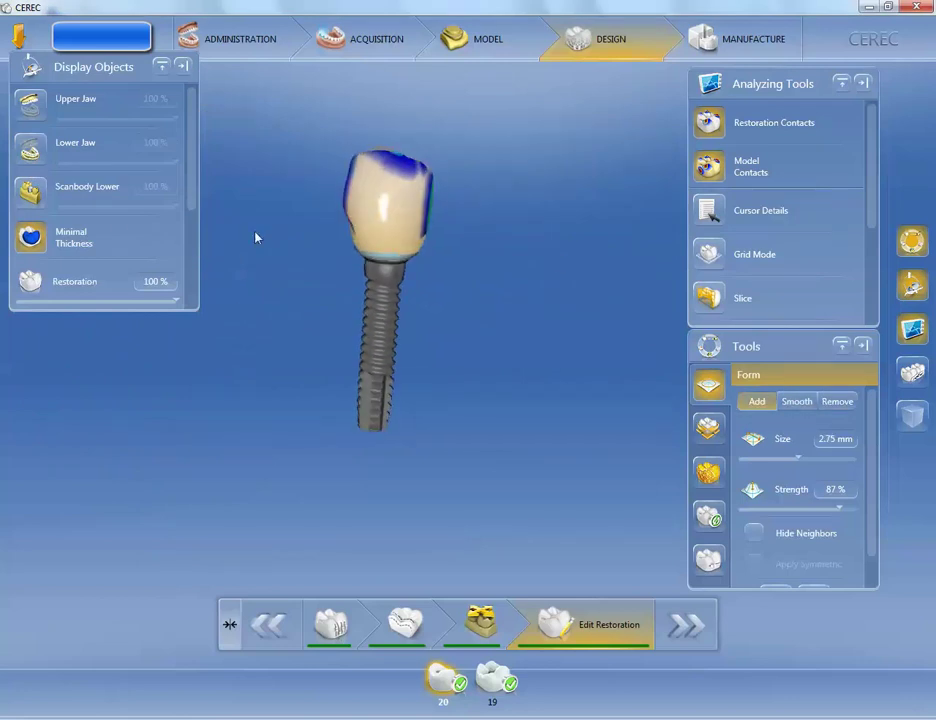
left_click(31, 148)
right_click_drag(440, 327, 445, 184)
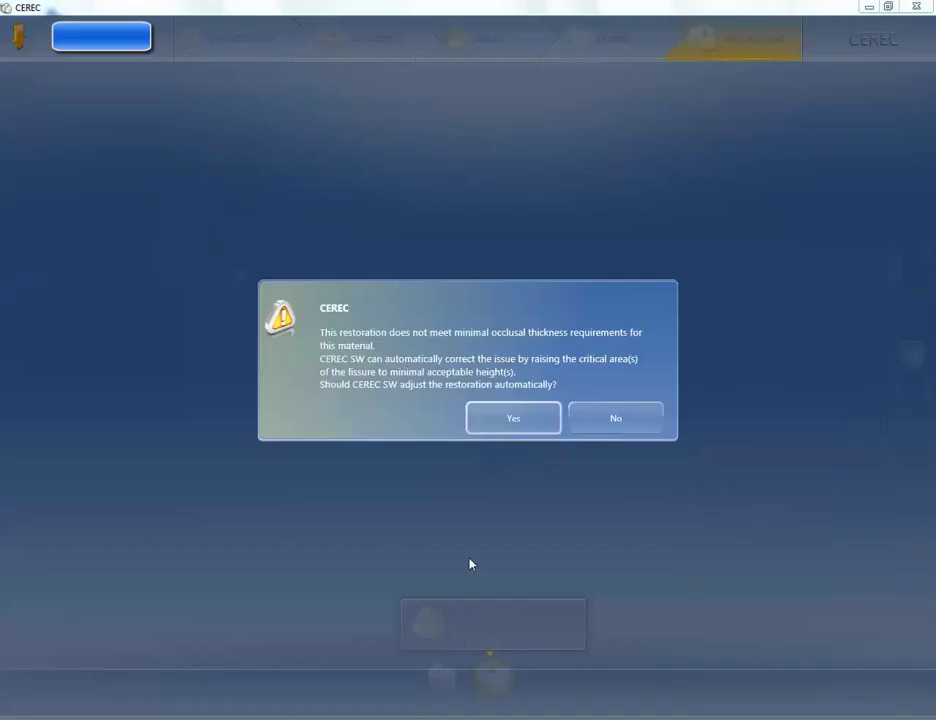
left_click(507, 424)
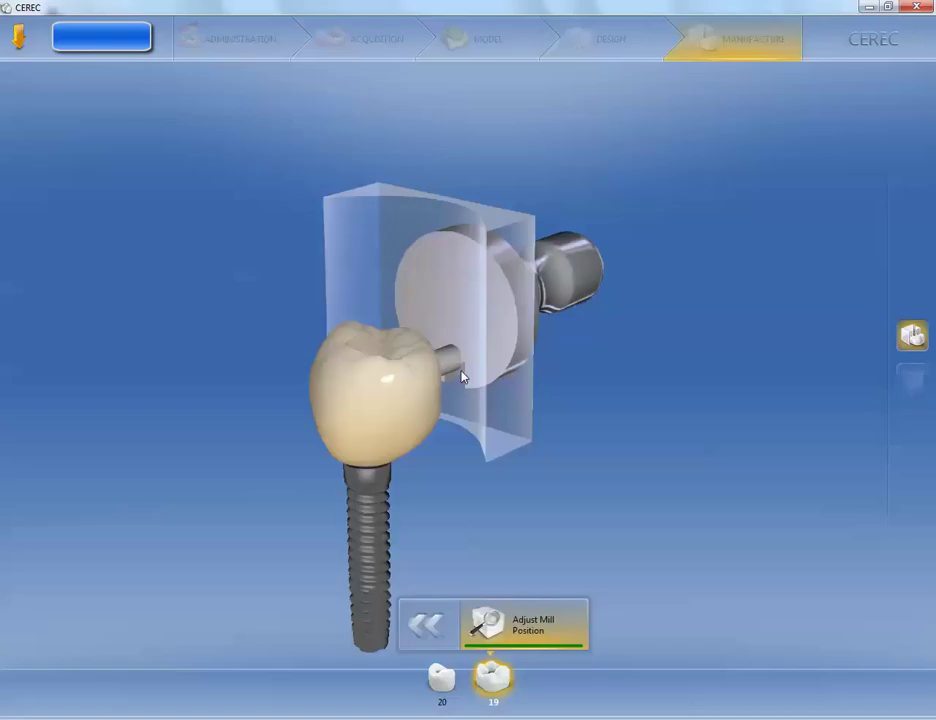